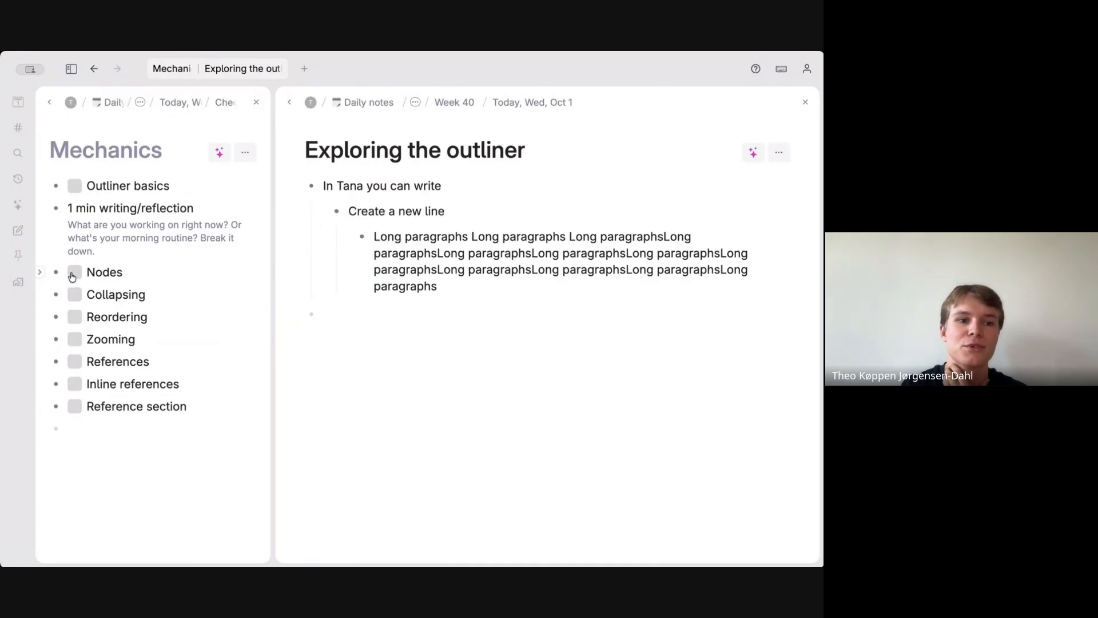
- Move the Nodes checklist item above "1 min writing/reflection" and mark "Outliner basics" as done
left_click_drag(57, 271, 67, 208)
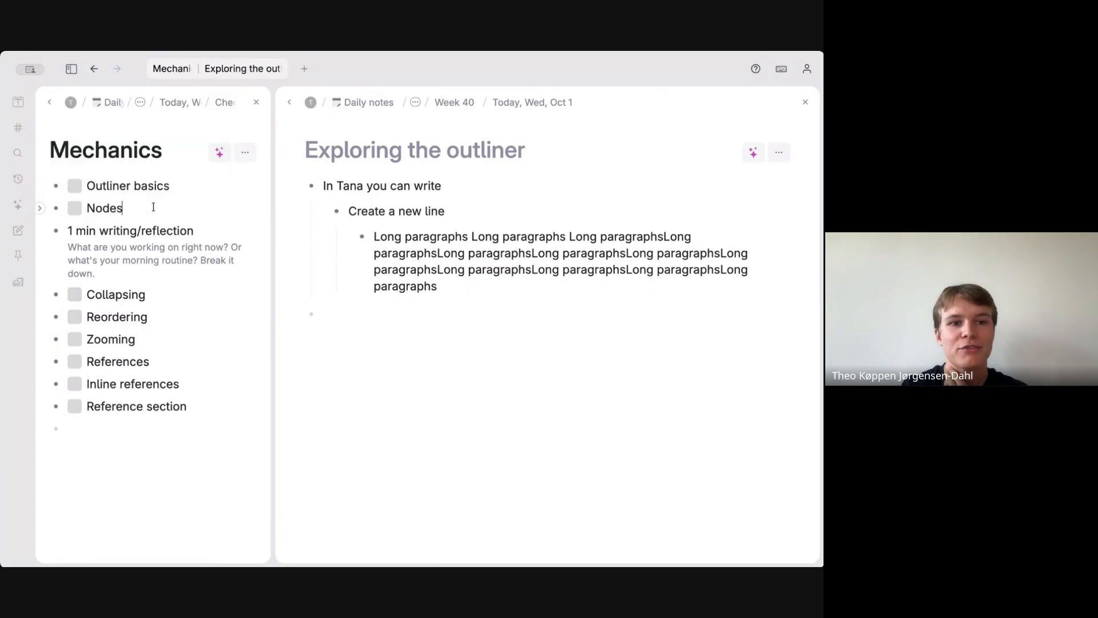
left_click(75, 187)
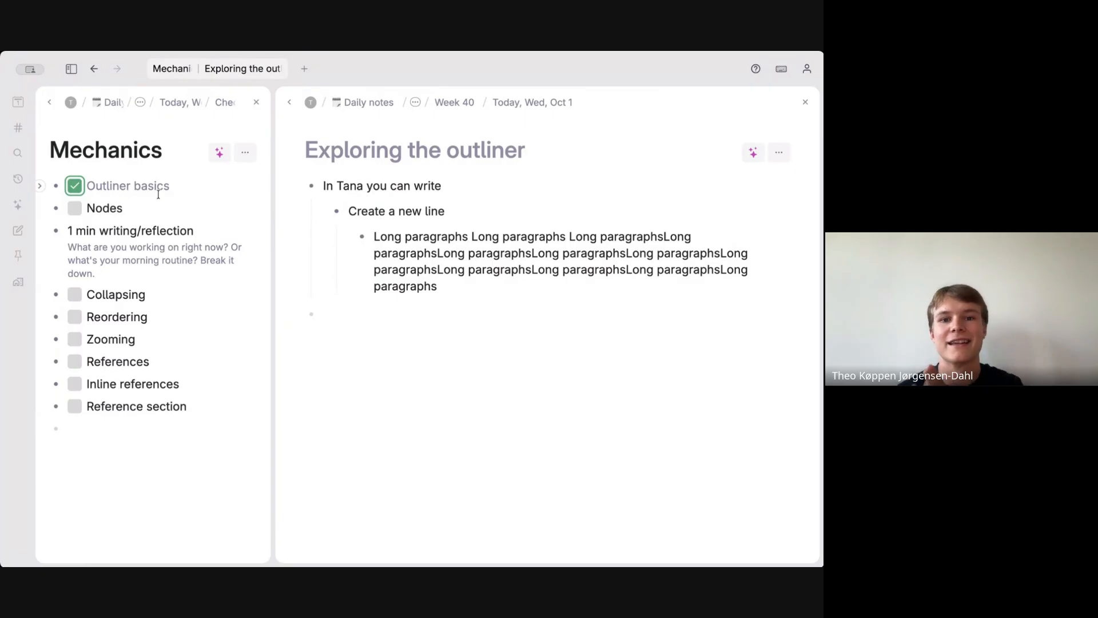
- Outdent the long paragraph node by two levels, and indent it back under "Create a new line"
left_click(393, 236)
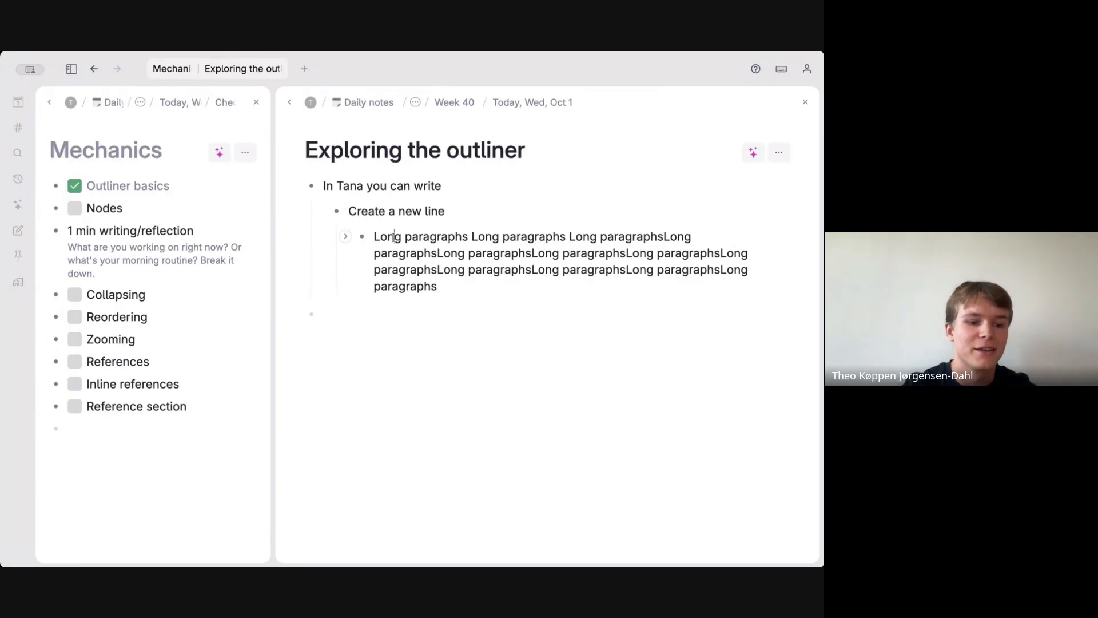
key("shift+Tab")
key("shift+Tab")
key("Tab")
key("Tab")
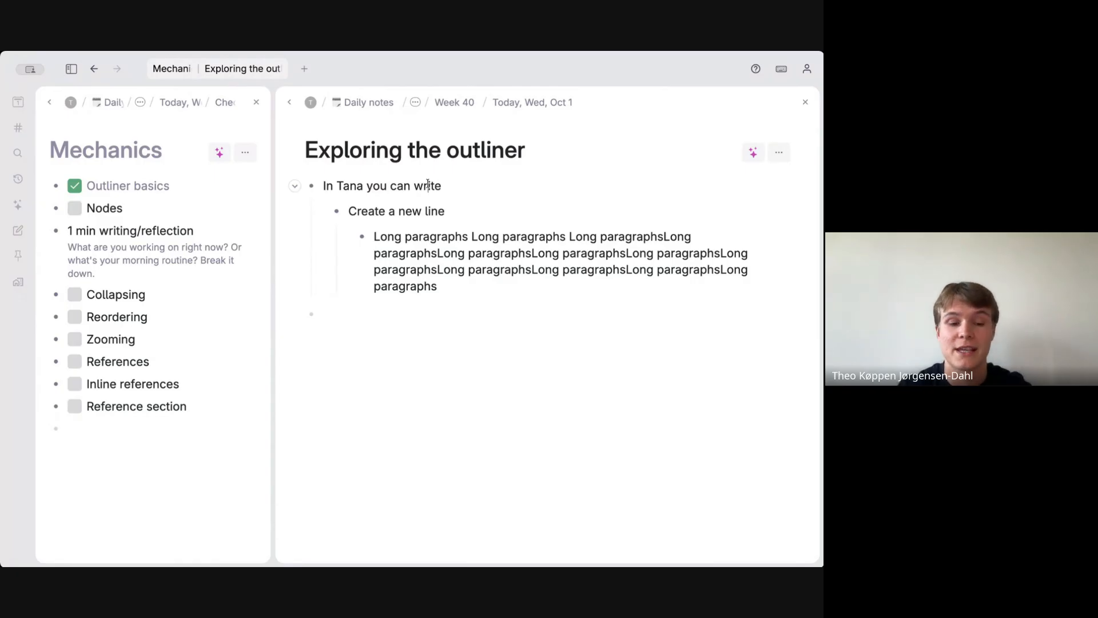
- Select the whole "In Tana you can write" node, and add a child node reading "Node" in quotation marks under "Create a new line"
left_click(458, 185)
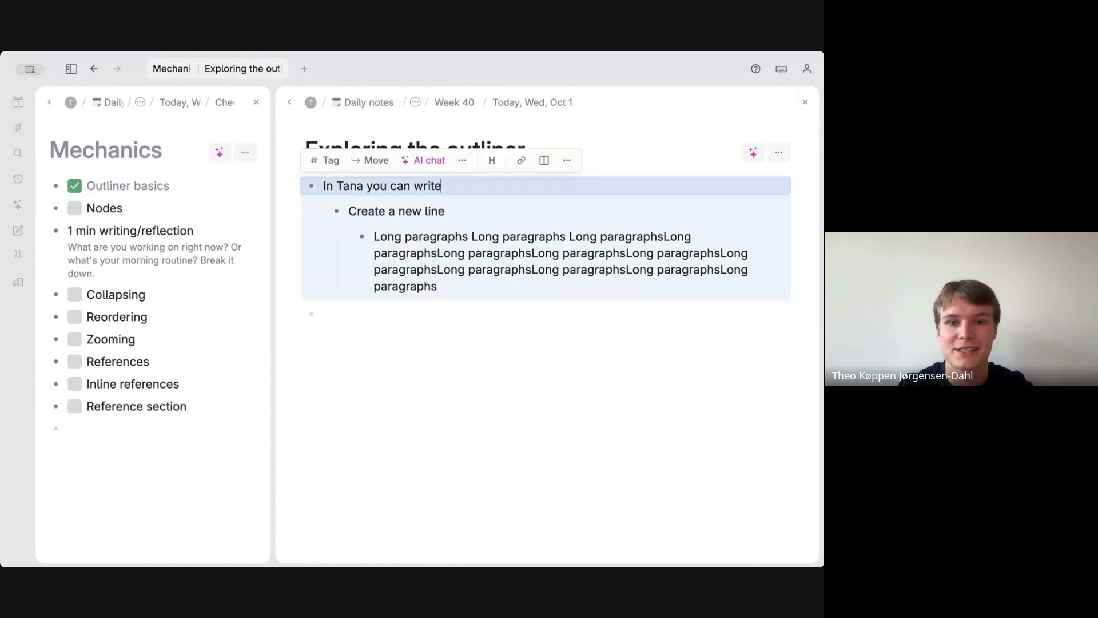
key("Escape")
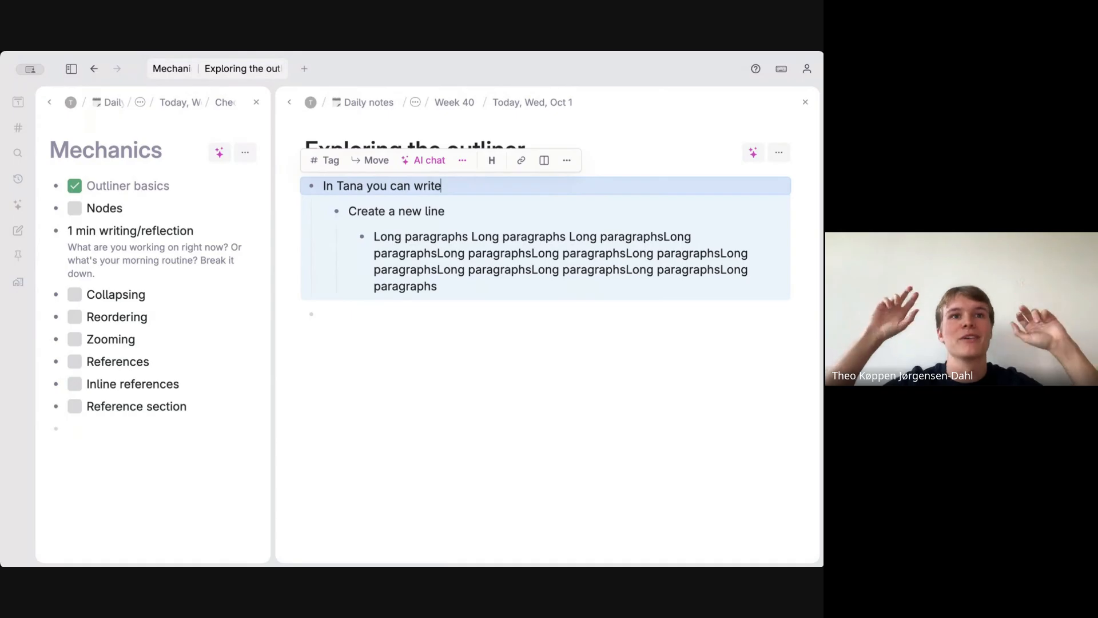
left_click(467, 210)
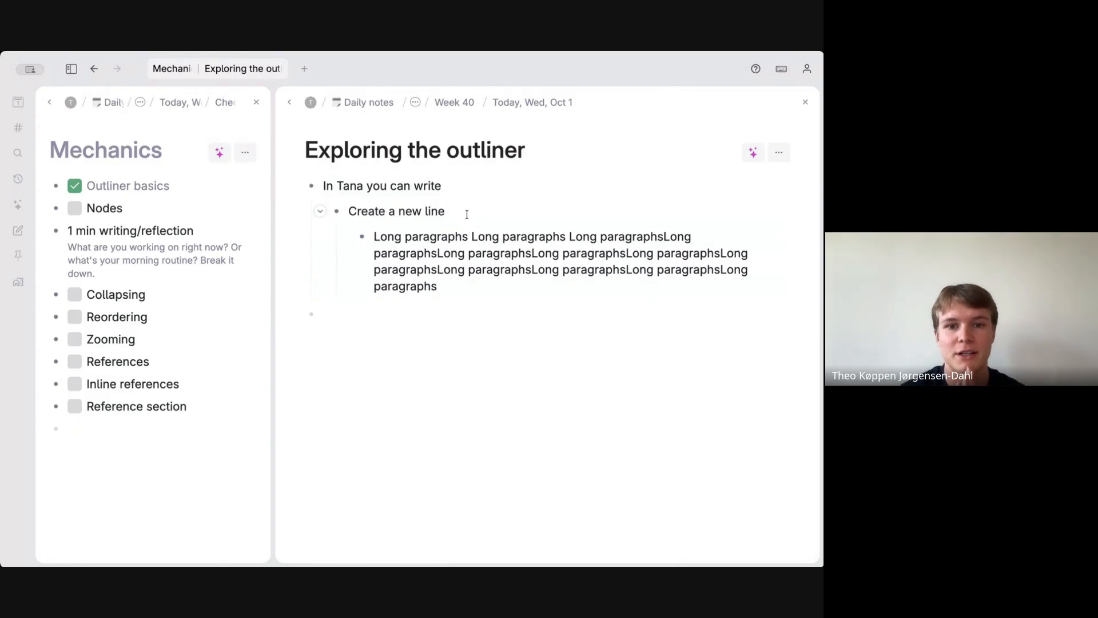
key("Return")
type("\"Node\"")
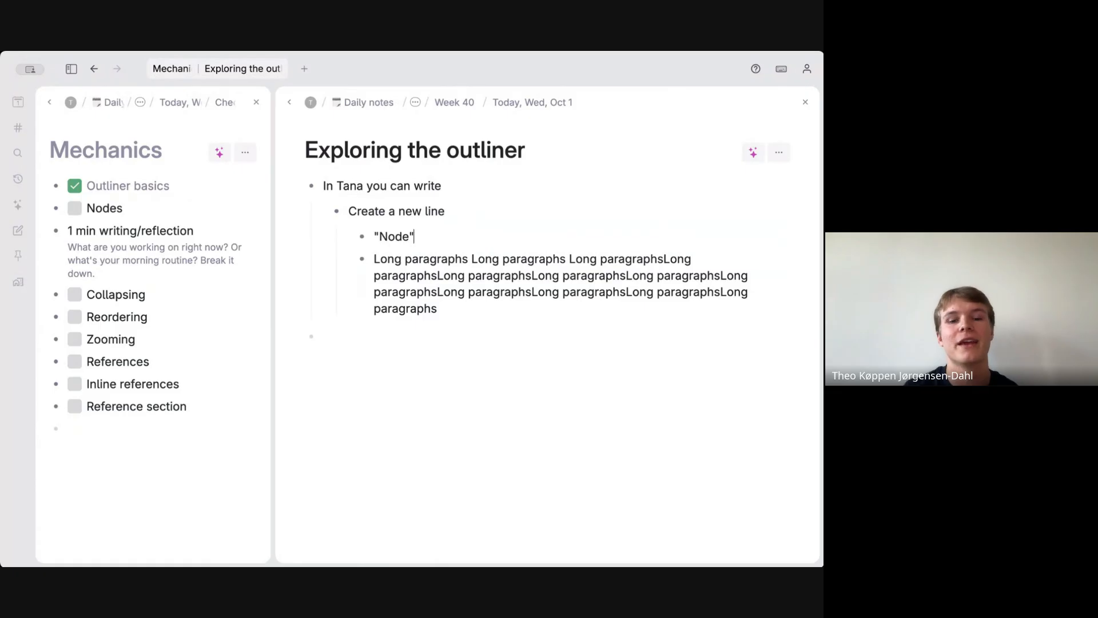
- Highlight the text of the "Node", "Create a new line" and "In Tana you can write" nodes one after another
left_click_drag(373, 236, 417, 236)
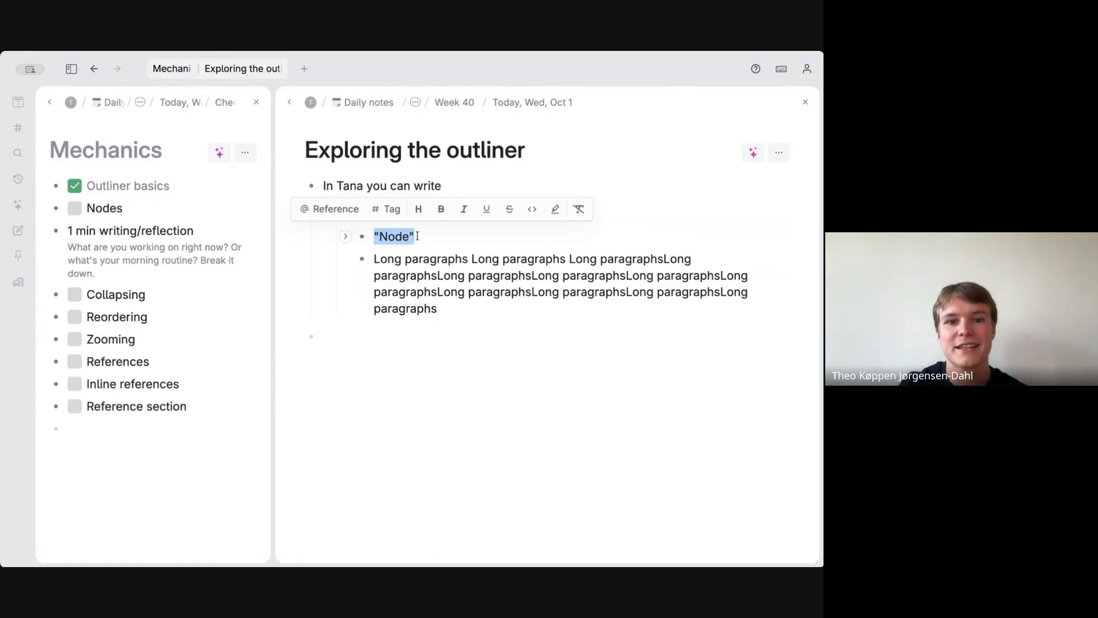
left_click(417, 236)
left_click_drag(349, 211, 443, 212)
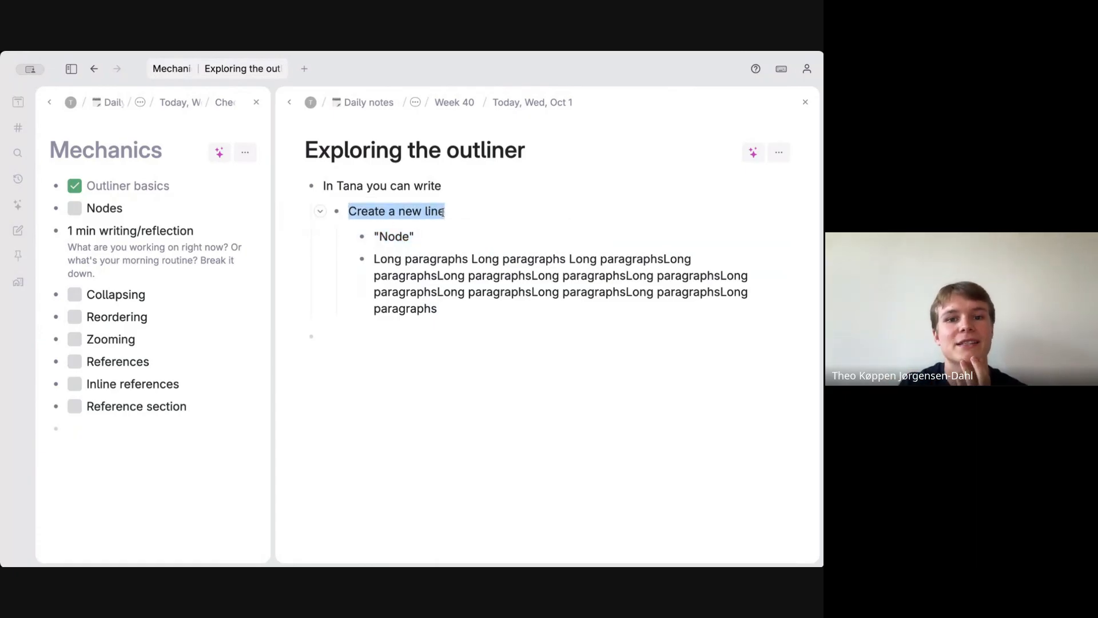
left_click(331, 204)
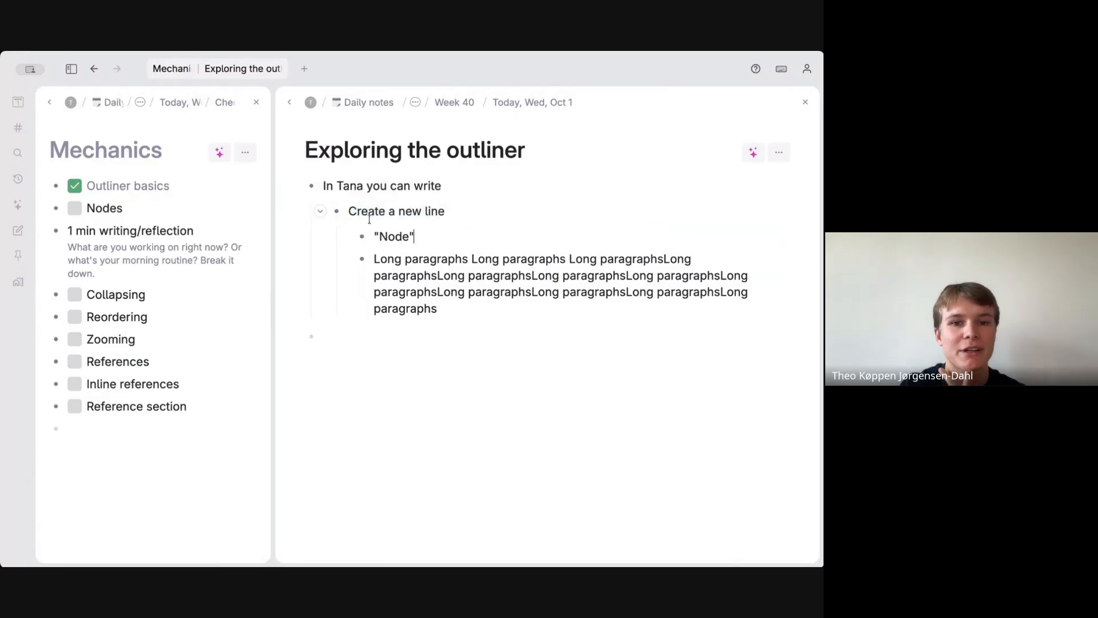
left_click_drag(322, 185, 441, 189)
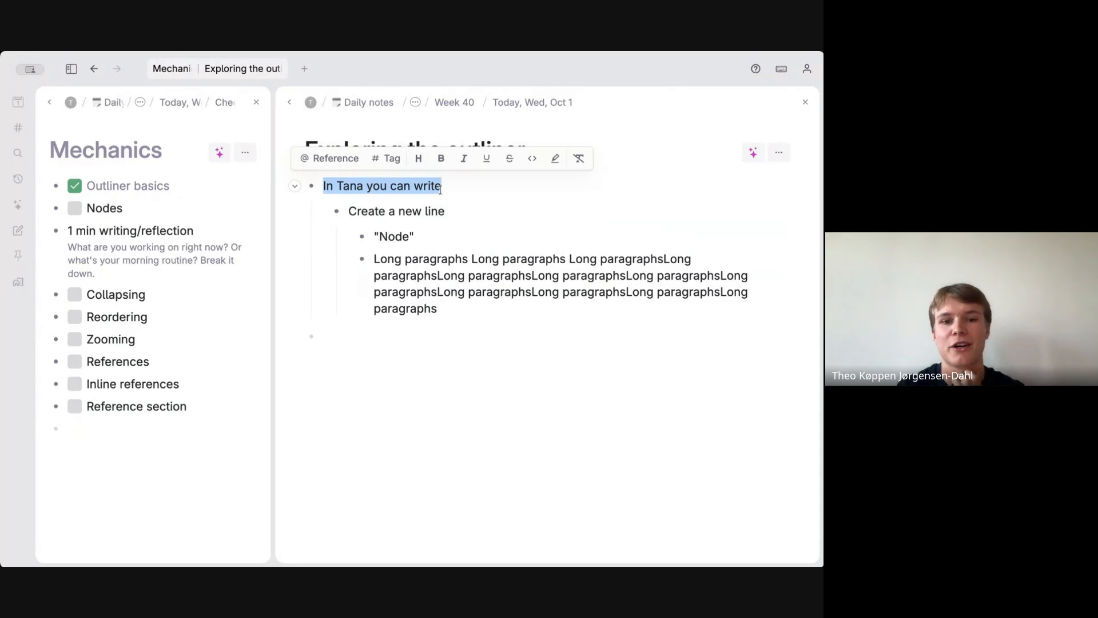
- Nest the long paragraph under the "Node" line and mark the Nodes checklist item as done
left_click(438, 258)
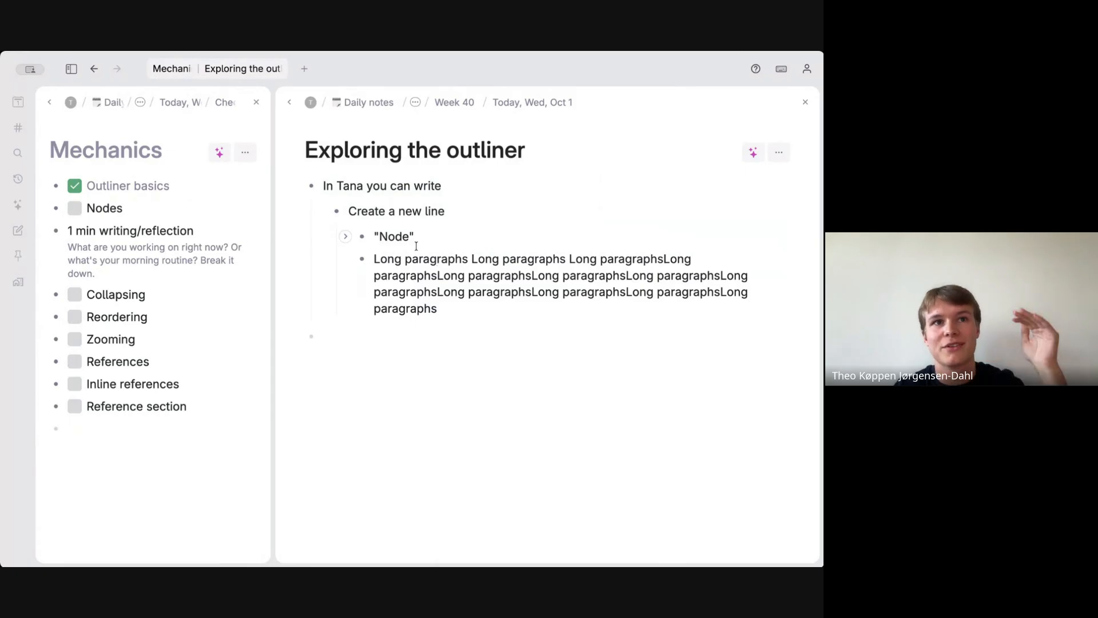
key("Tab")
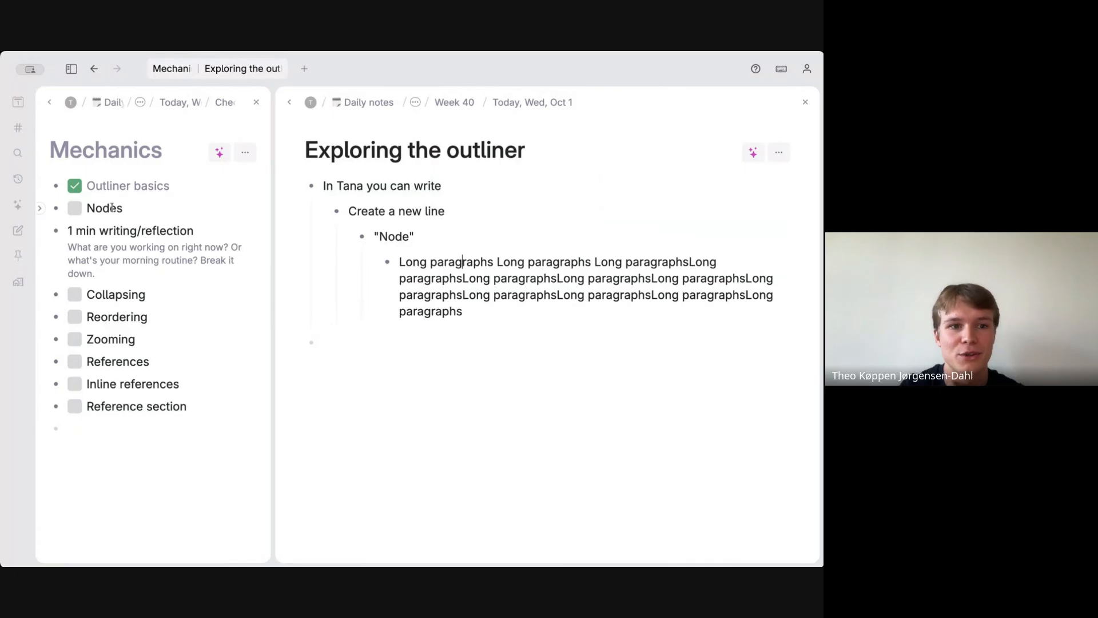
left_click(74, 209)
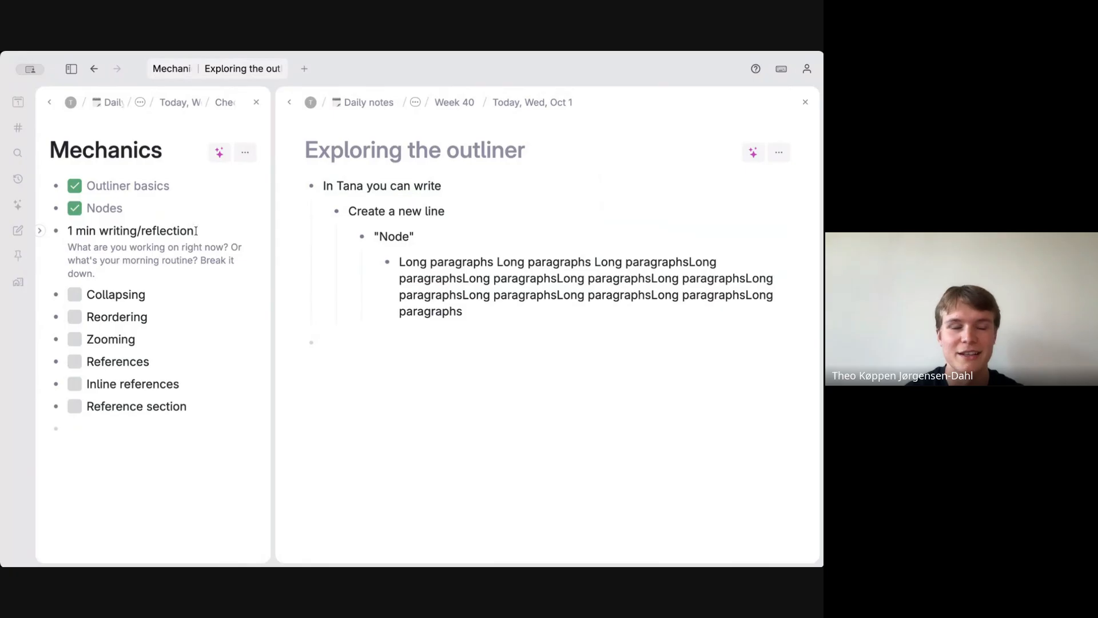
- Delete all nodes under "Exploring the outliner" and highlight the prompt "What are you working on right now?" in the checklist
left_click(342, 186)
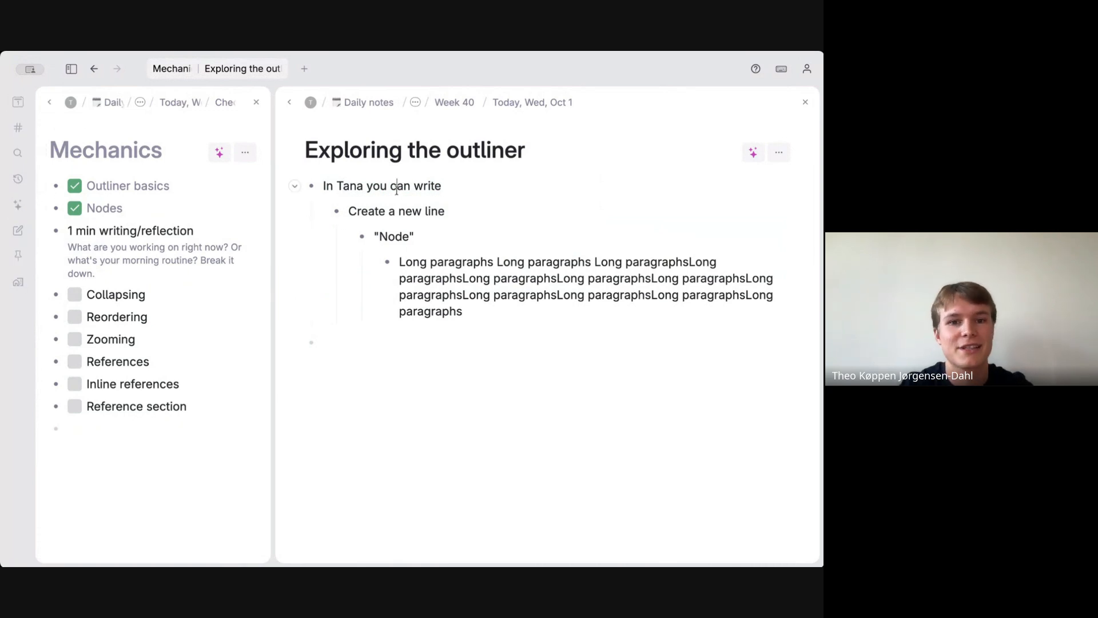
key("ctrl+a")
key("BackSpace")
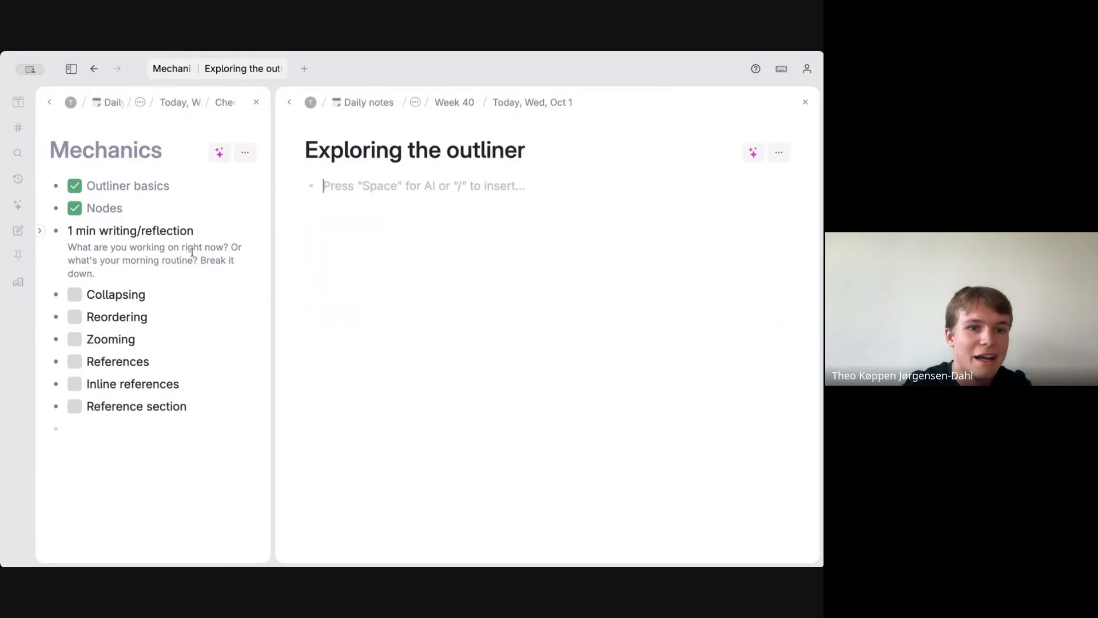
left_click_drag(68, 248, 229, 246)
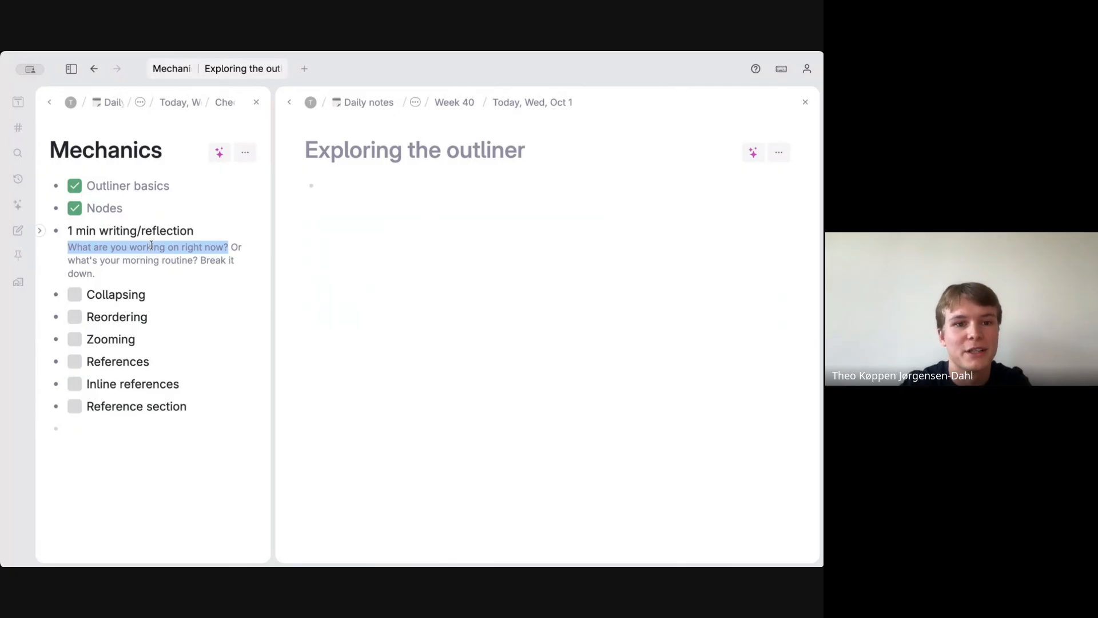
left_click(228, 248)
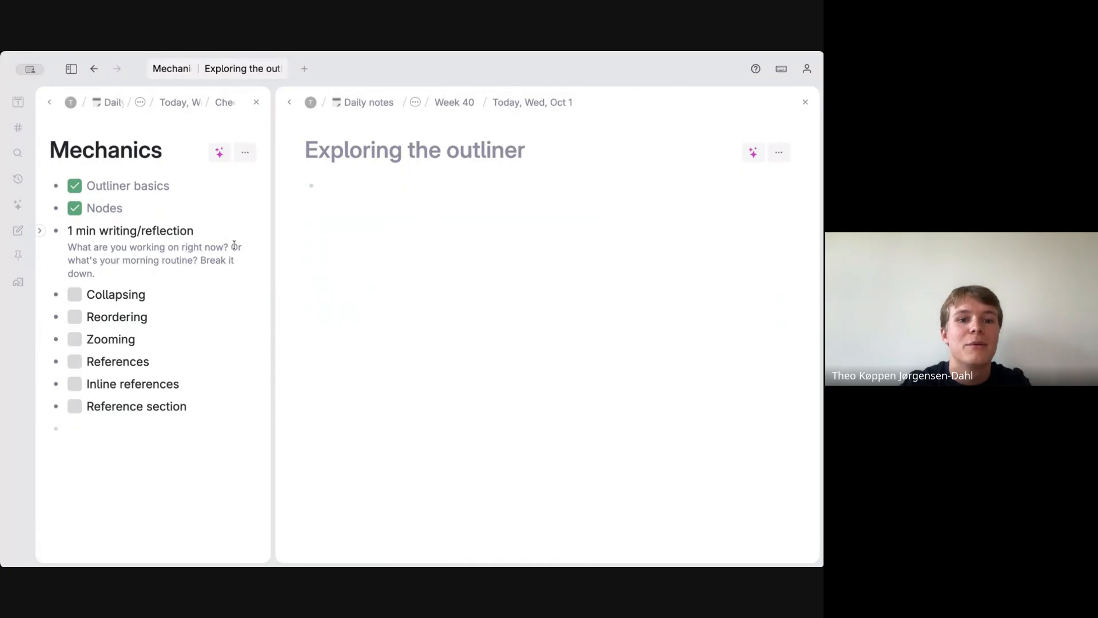
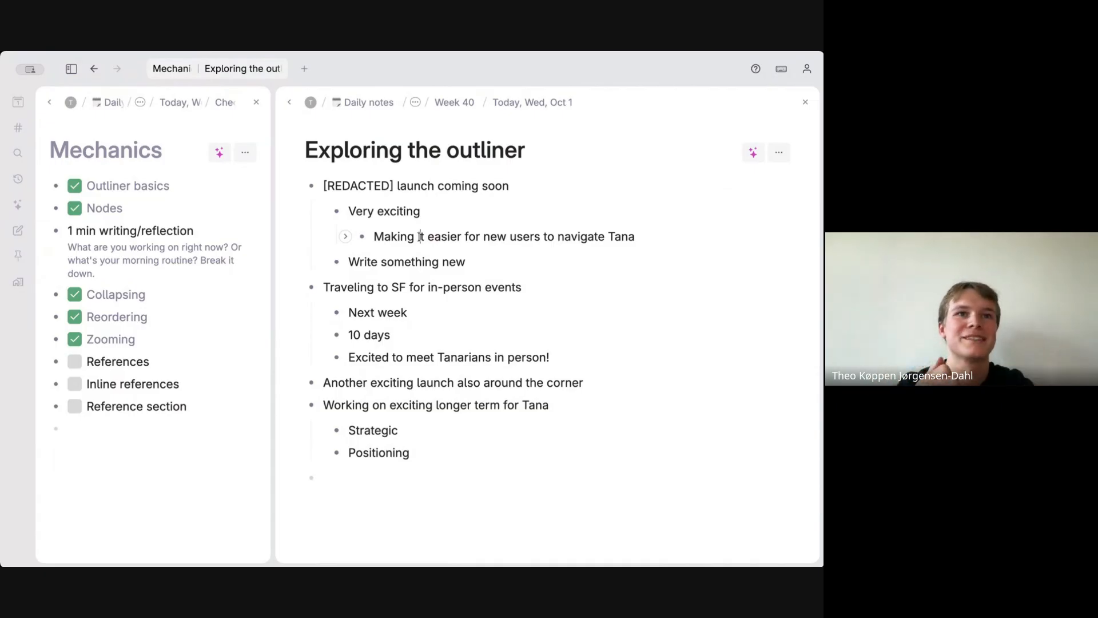
- Add a reference to the node "Making it easier for new users to navigate Tana" at the end of the outline
double_click(395, 236)
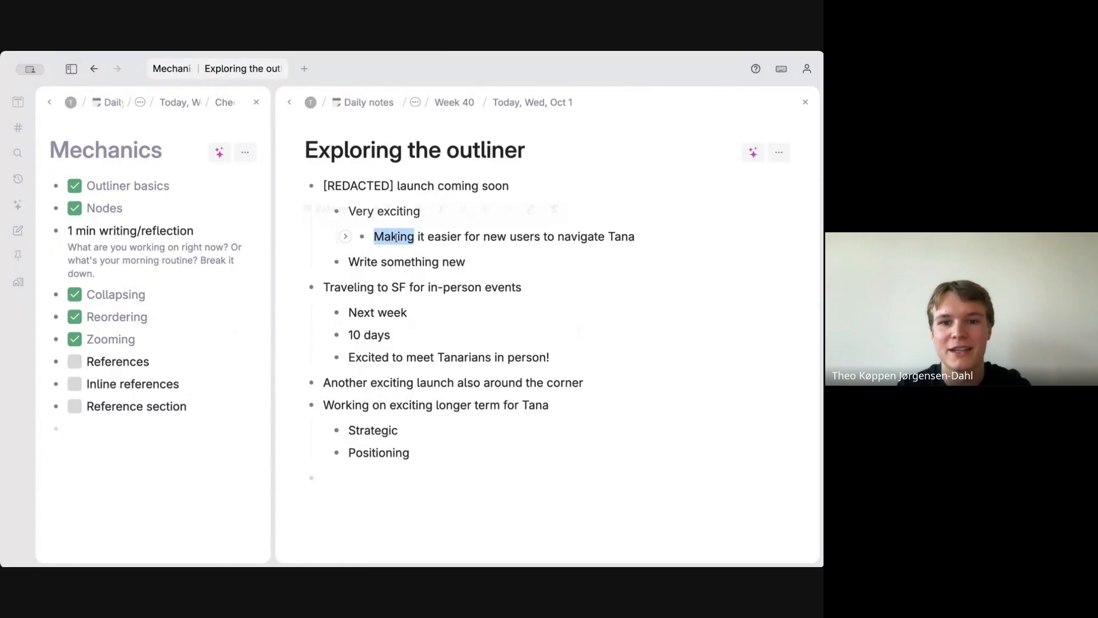
left_click(400, 236)
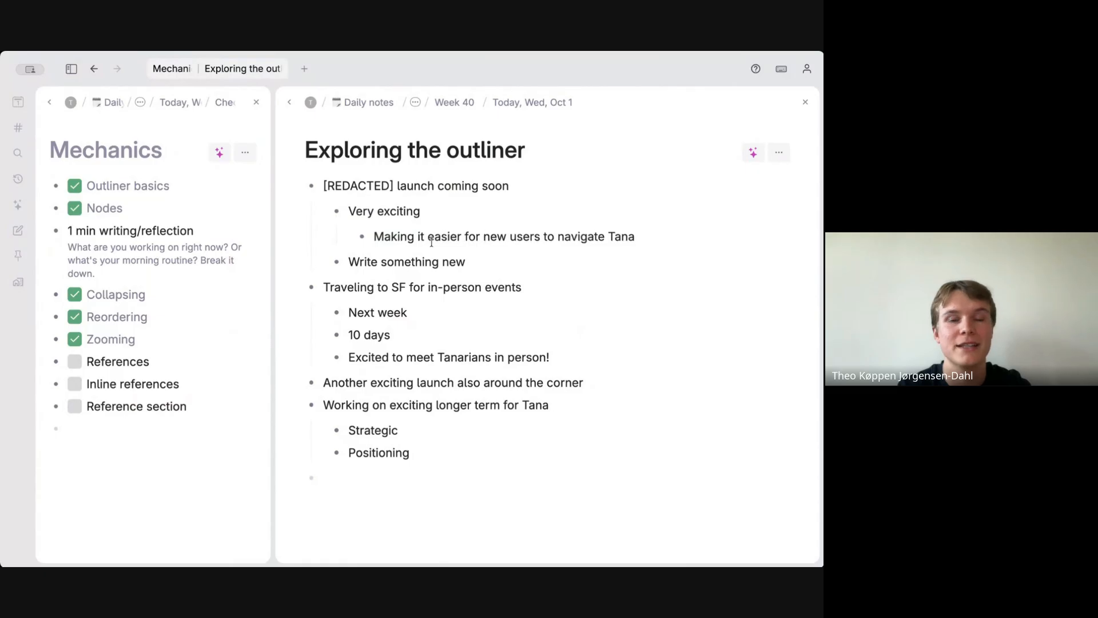
scroll(325, 476, "down", 2)
left_click(326, 411)
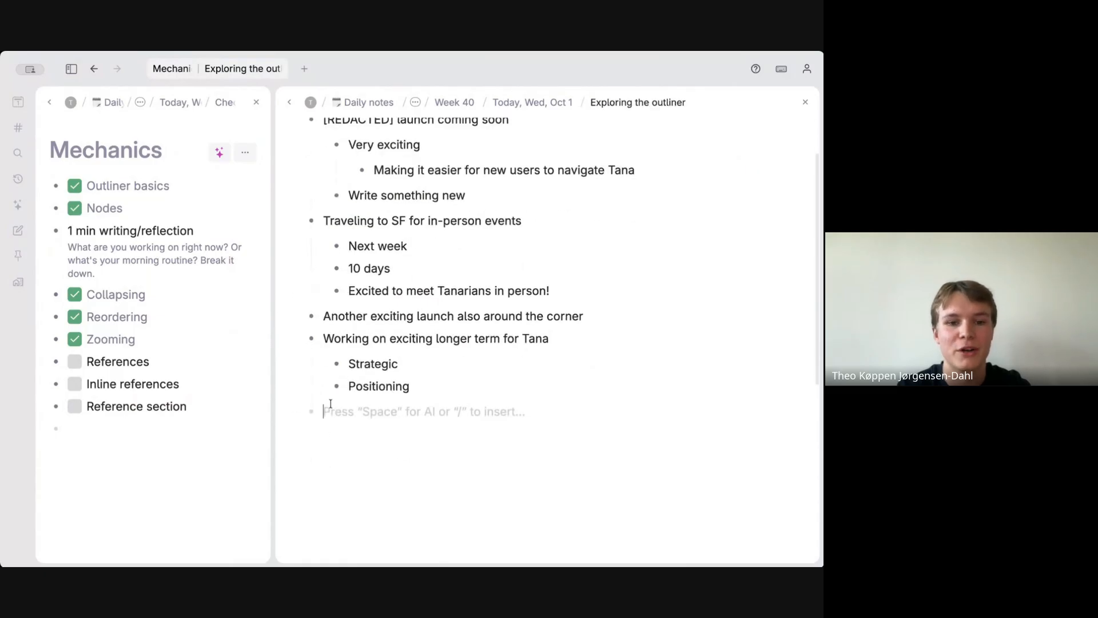
scroll(332, 423, "up", 1)
type("Making it easier for new users to navigate Tana")
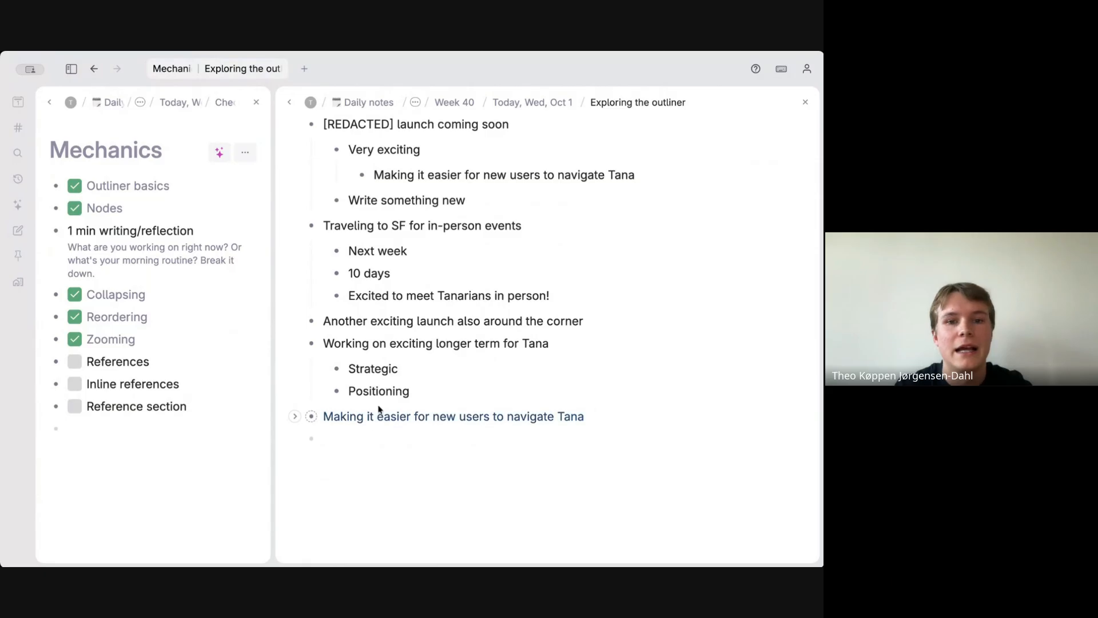
- Append "make an edit" to the original node under "Very exciting"
scroll(435, 343, "up", 1)
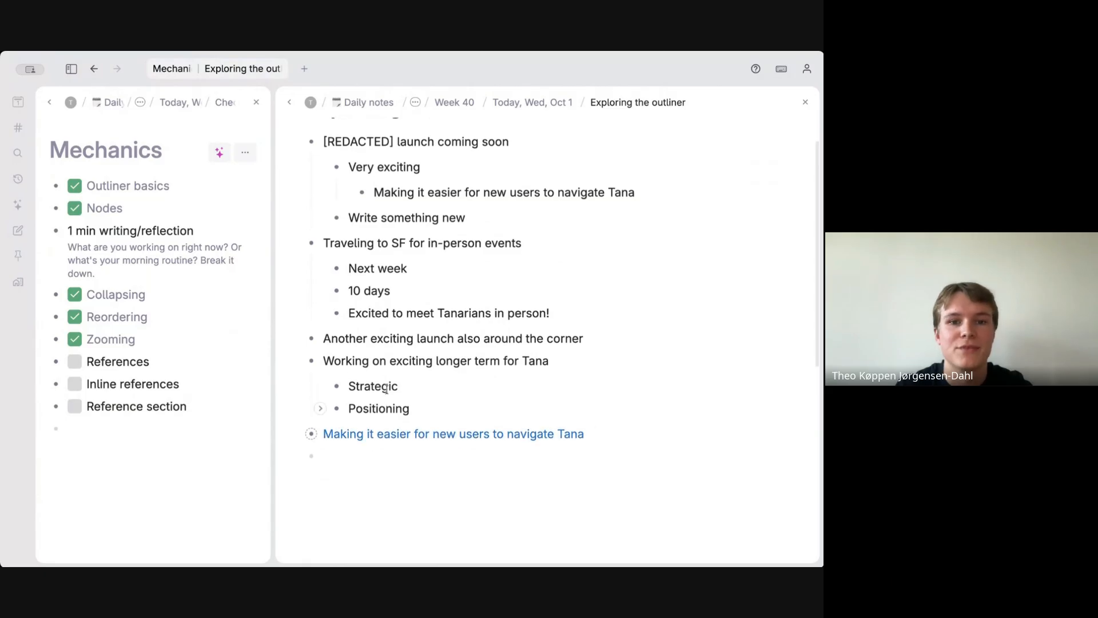
left_click(637, 208)
type("make an edit")
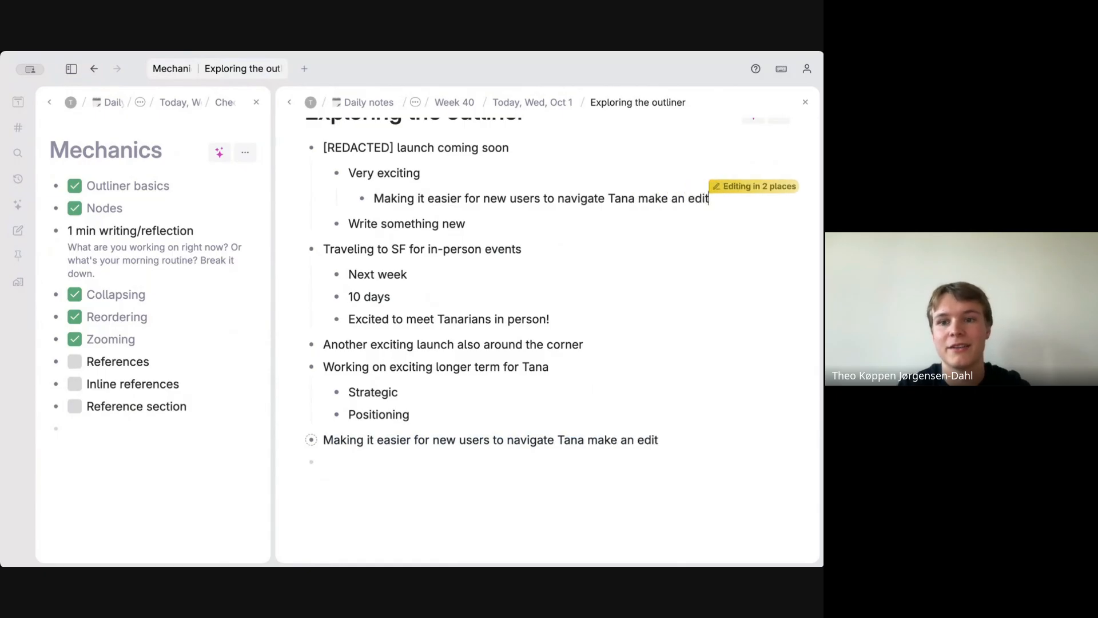
- Remove the words "make an edit" from the referenced node at the end of the outline
left_click(636, 440)
key("alt+shift+Left")
key("alt+shift+Left")
key("alt+shift+Left")
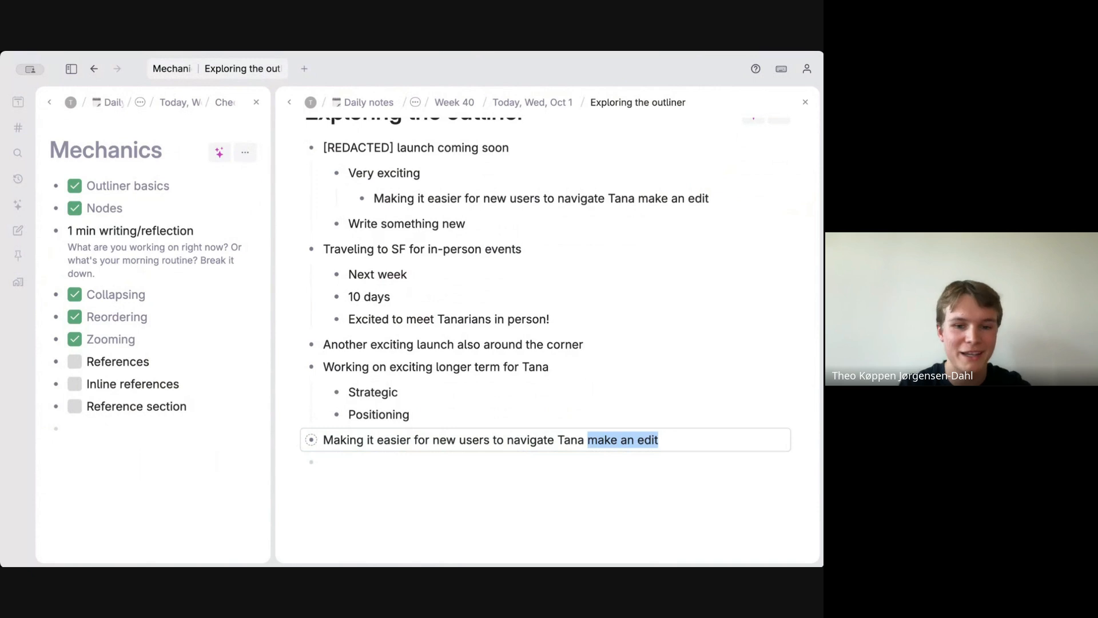
key("BackSpace")
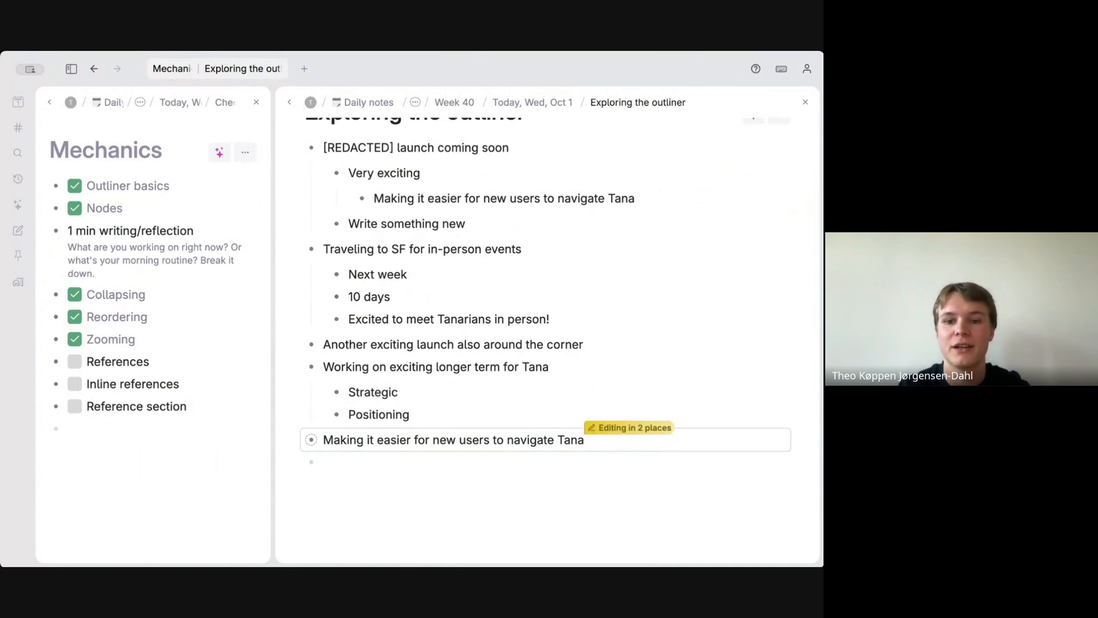
key("Escape")
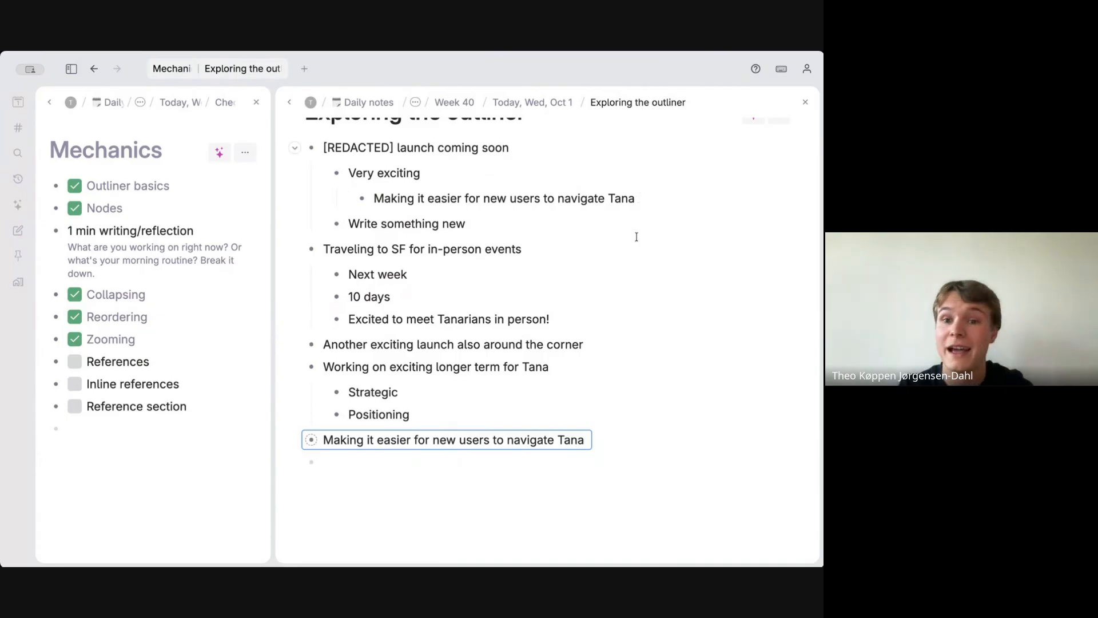
- Add a reference to "Making it easier for new users to navigate Tana" as a child of "Strategic"
left_click(596, 199)
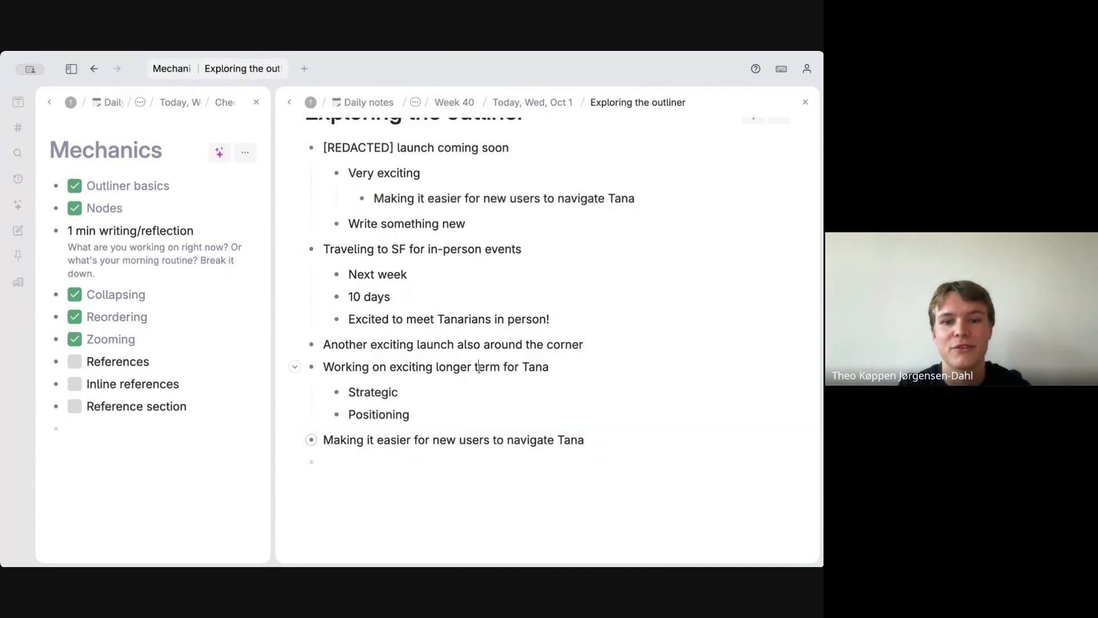
left_click(457, 392)
key("Return")
key("Tab")
type("Making it easier for new users to navigate Tana")
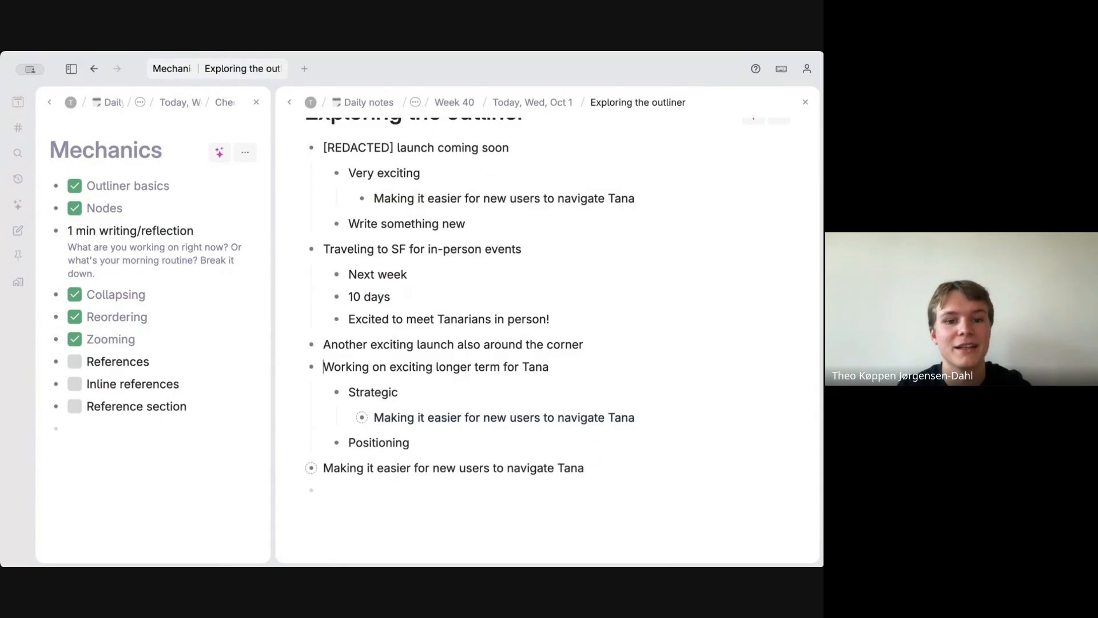
- Add the same node reference under "Another exciting launch also around the corner" and try to paste it there a second time
key("Return")
key("Tab")
type("Making it easier for new users to navigate Tana")
key("Return")
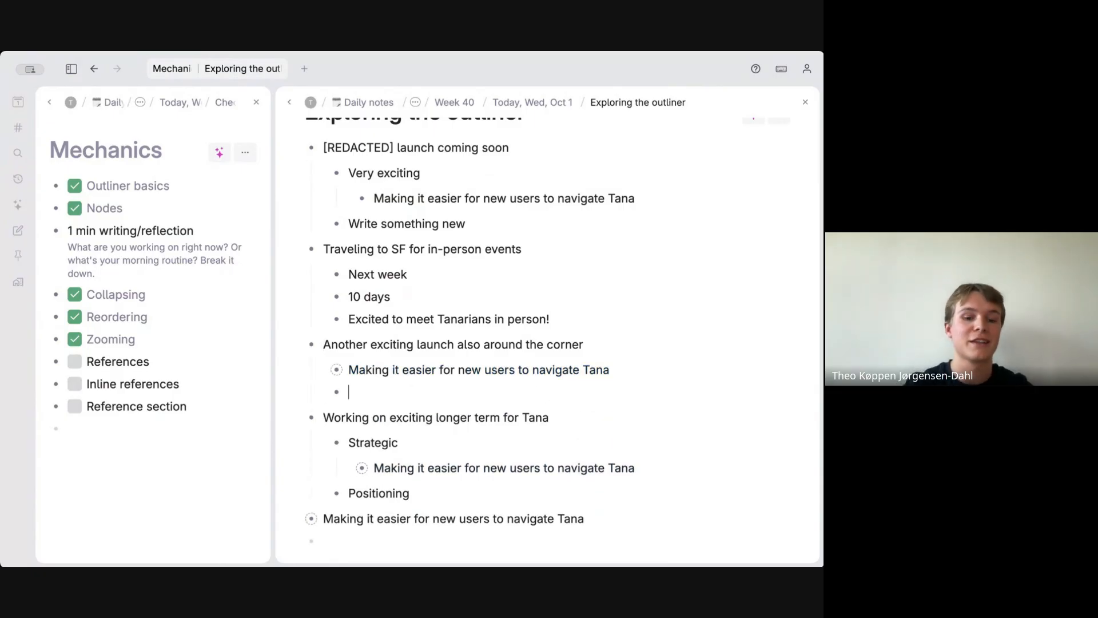
key("super+v")
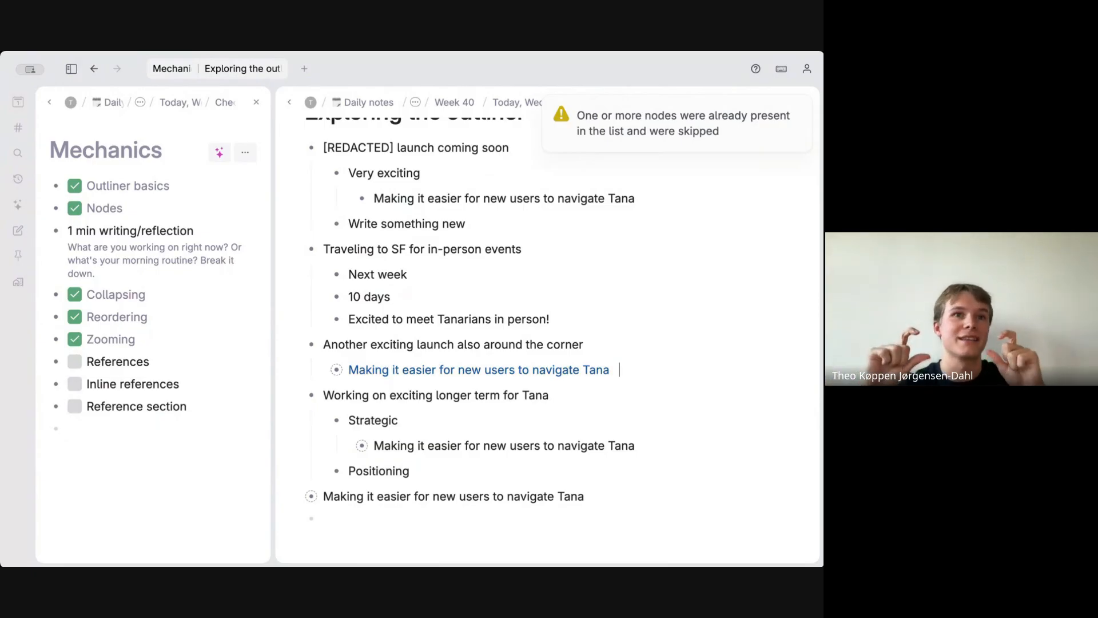
- Add a reference to "Making it easier for new users to navigate Tana" under "Excited to meet Tanarians in person!"
key("Up")
key("Up")
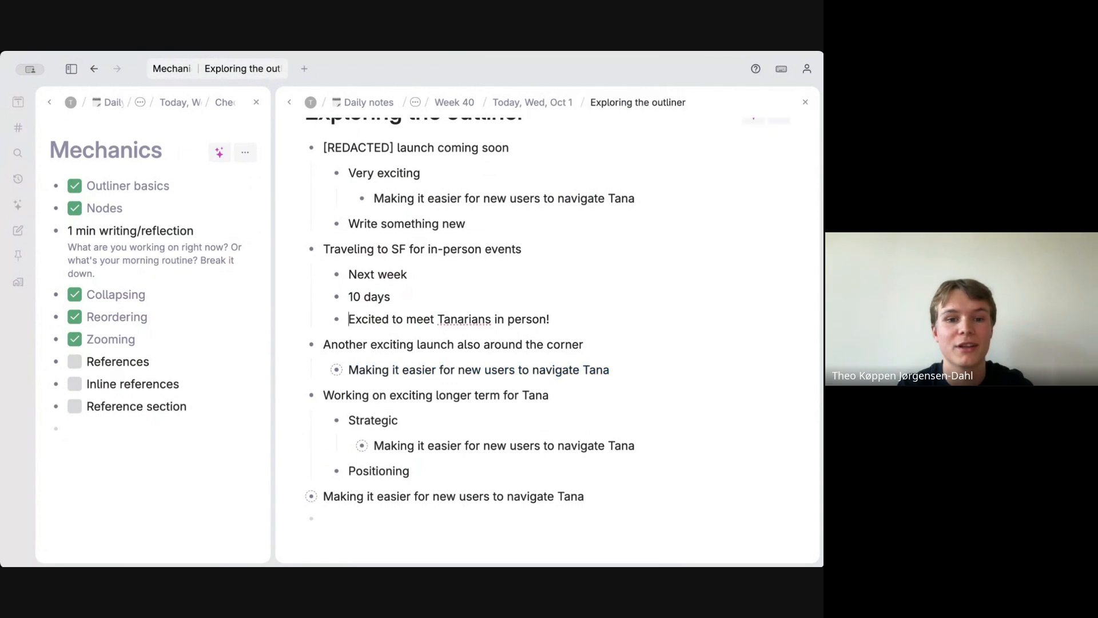
key("Return")
key("Tab")
type("Making it easier for new users to navigate Tana")
- Append "updates" to the original "Making it easier for new users to navigate Tana" node under "Very exciting" and remove the word again
left_click(647, 199)
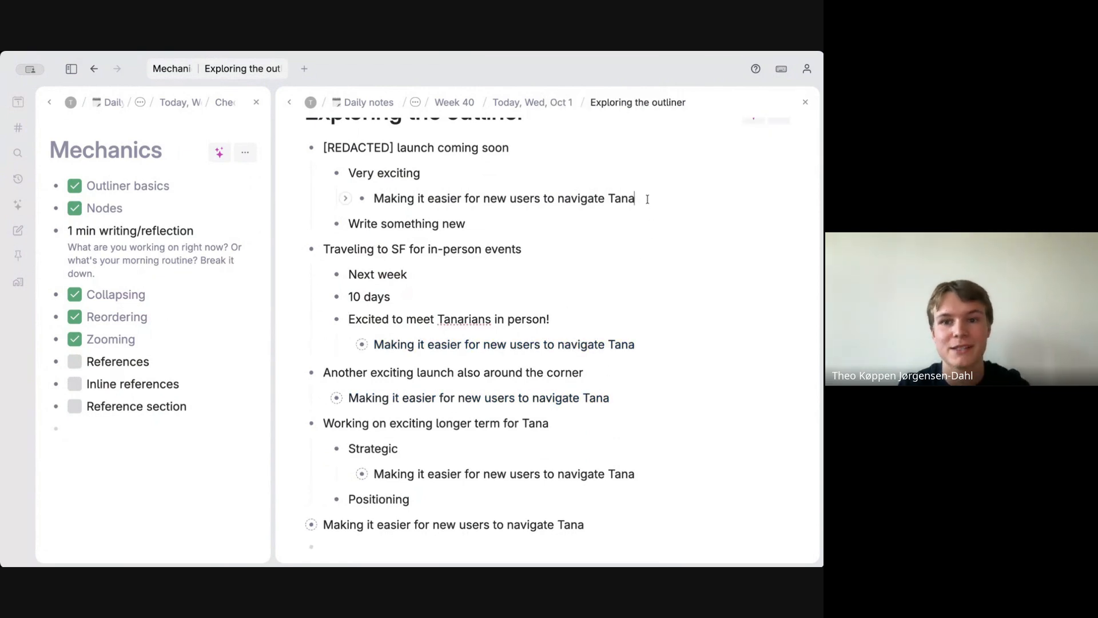
type("updates")
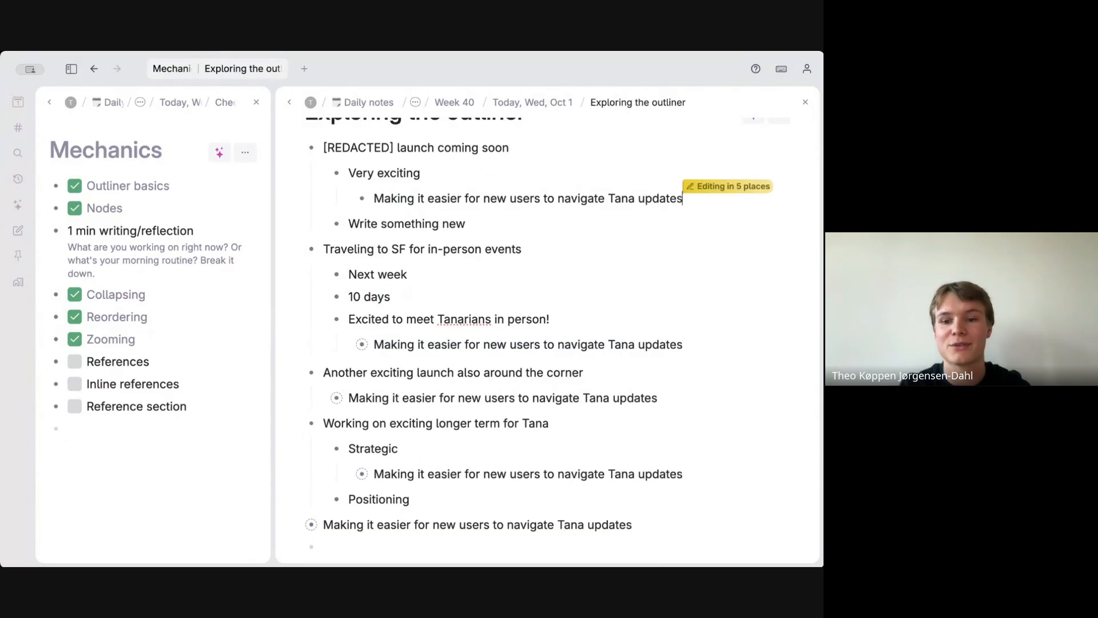
key("alt+shift+Left")
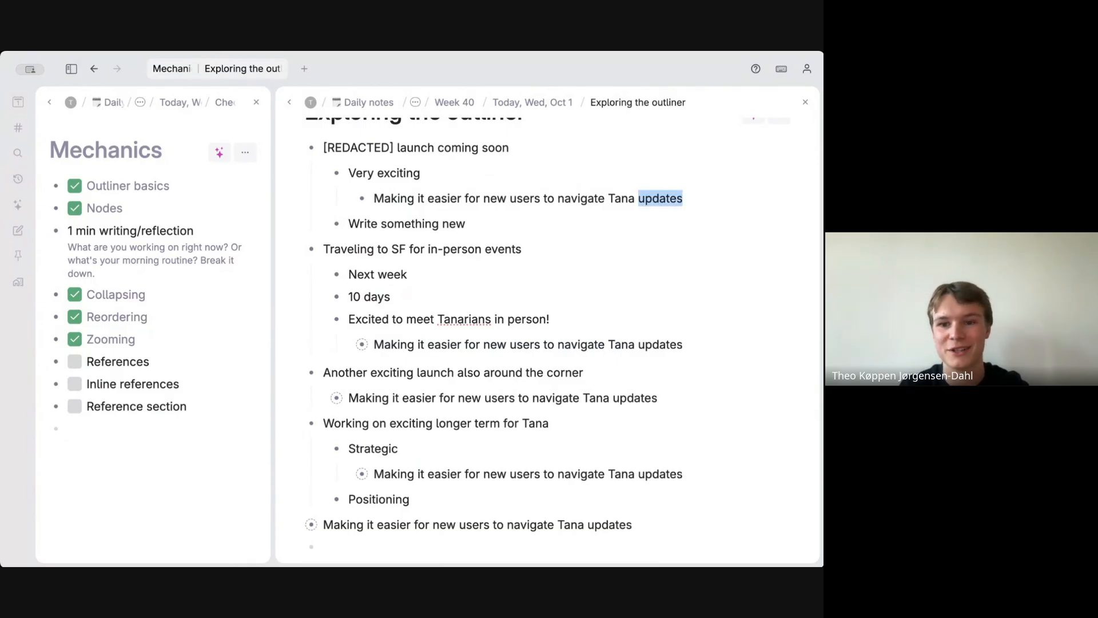
key("BackSpace")
type("updates")
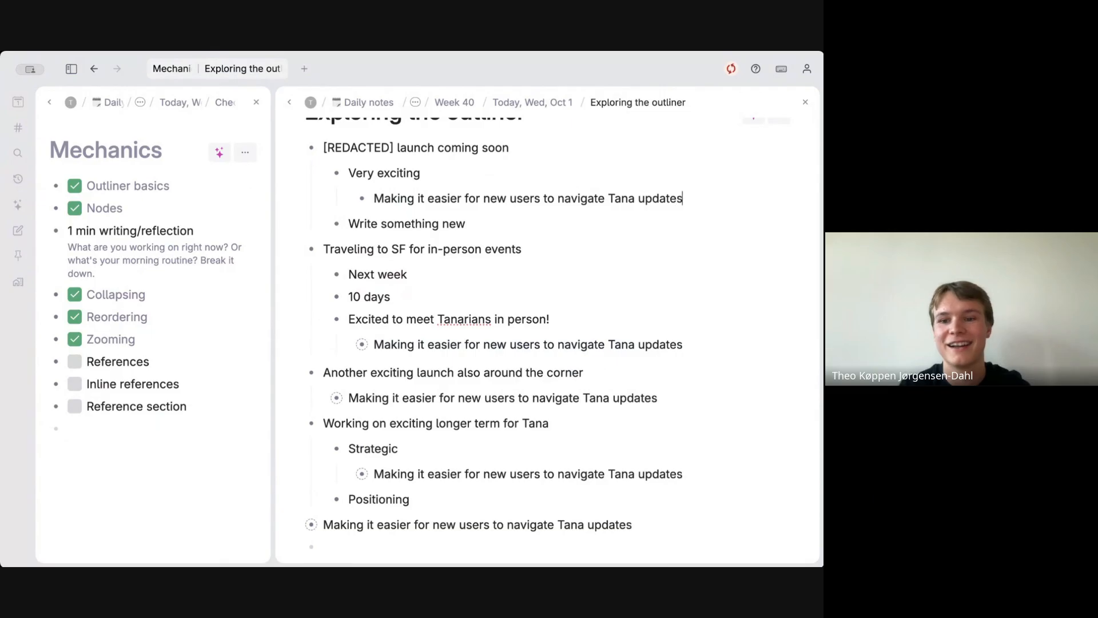
key("alt+shift+Left")
key("BackSpace")
key("BackSpace")
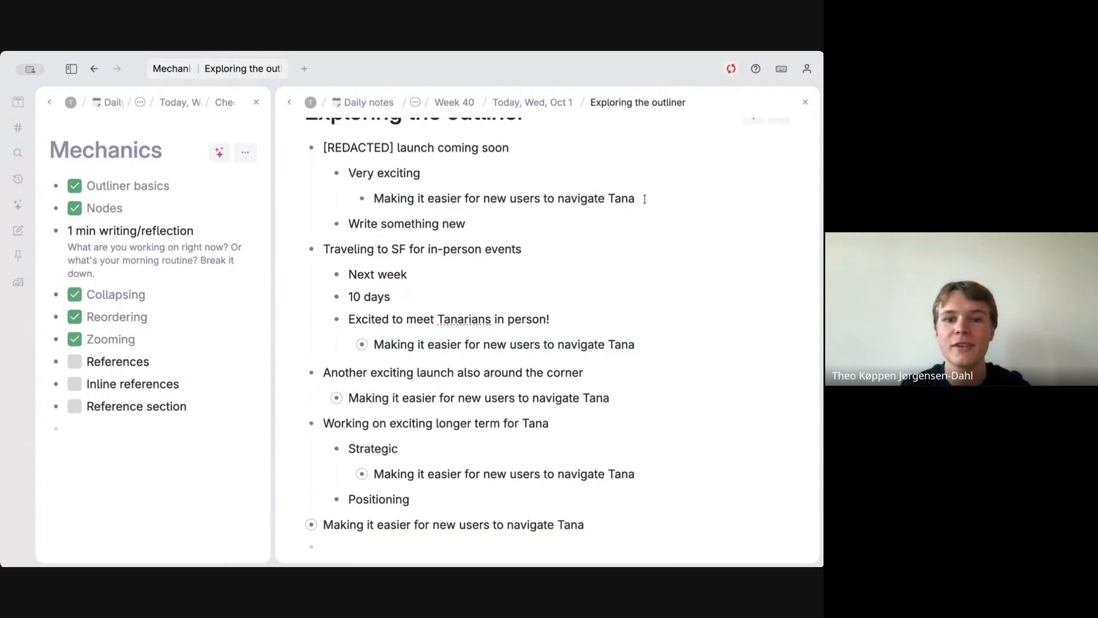
- Start an empty child node under the original "Making it easier for new users to navigate Tana" node and collapse the parent
scroll(478, 338, "down", 1)
scroll(477, 338, "down", 1)
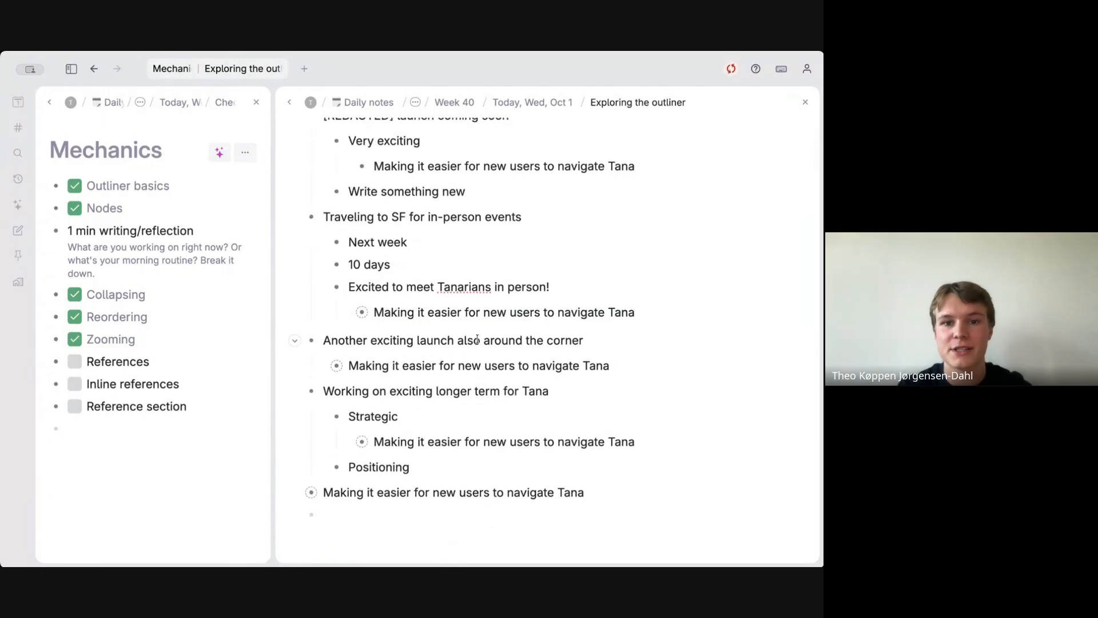
key("Return")
key("Tab")
scroll(452, 326, "down", 1)
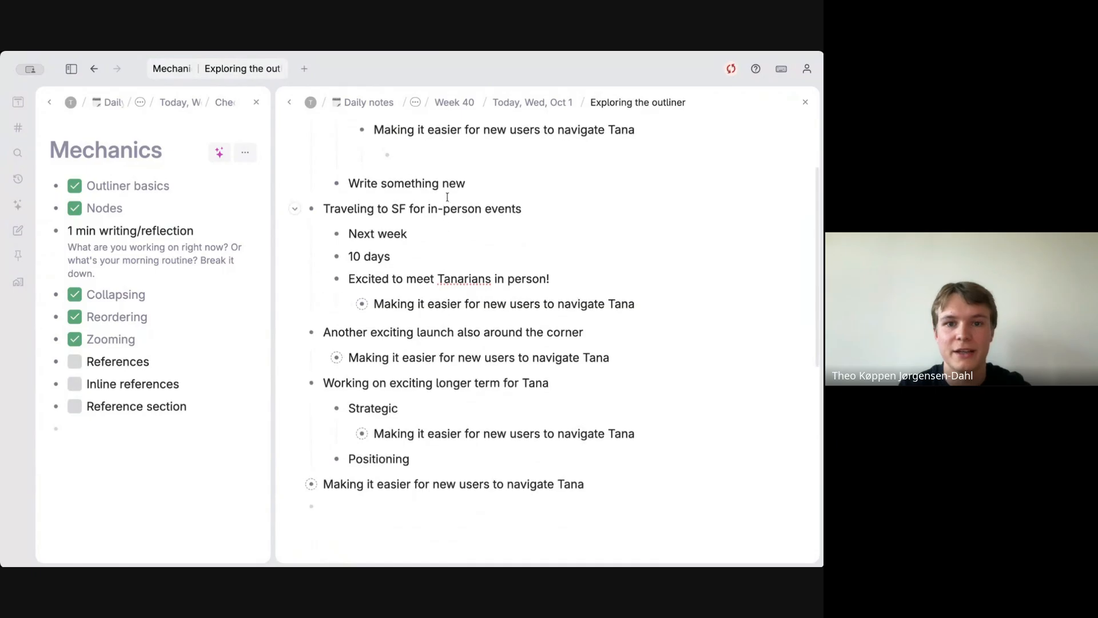
scroll(446, 203, "up", 1)
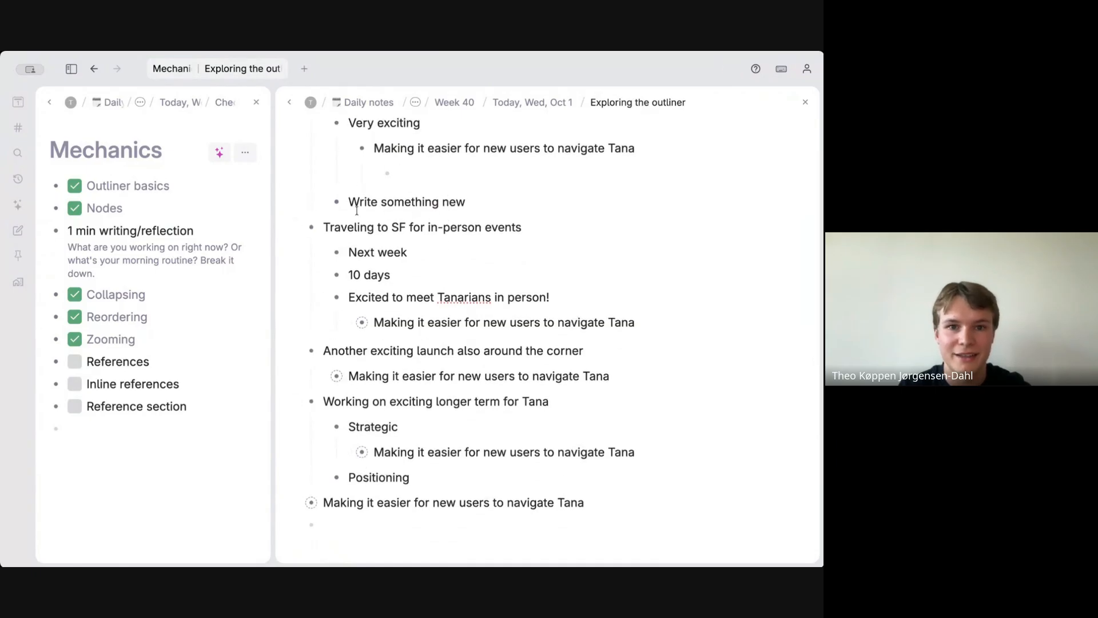
scroll(360, 189, "up", 1)
left_click(345, 168)
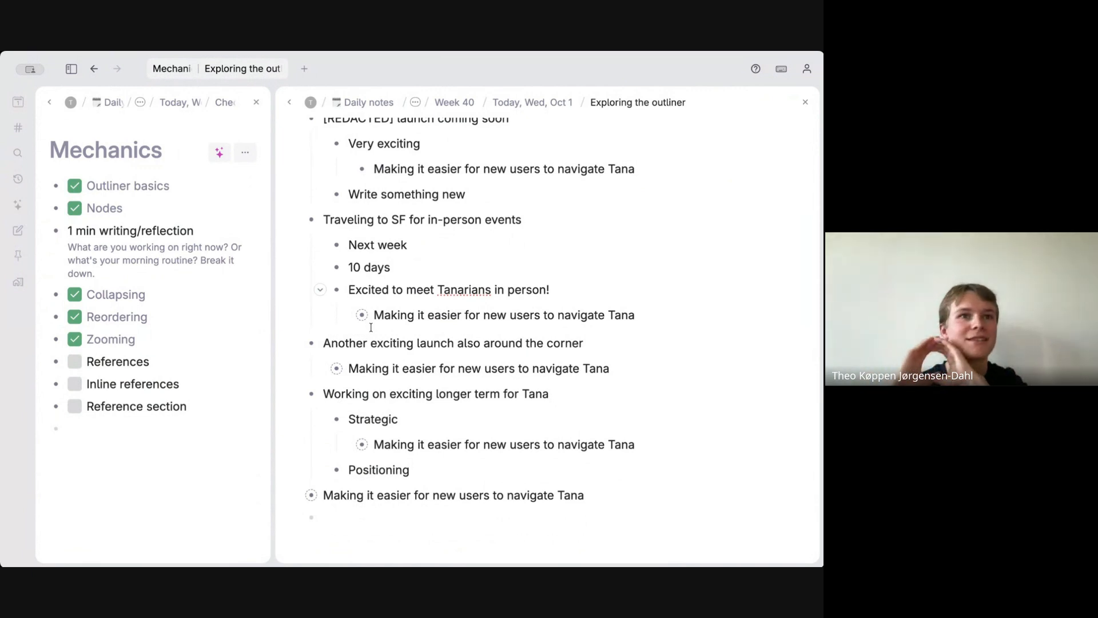
- Select the references to "Making it easier for new users to navigate Tana" one by one to compare them with the original node
left_click(393, 320)
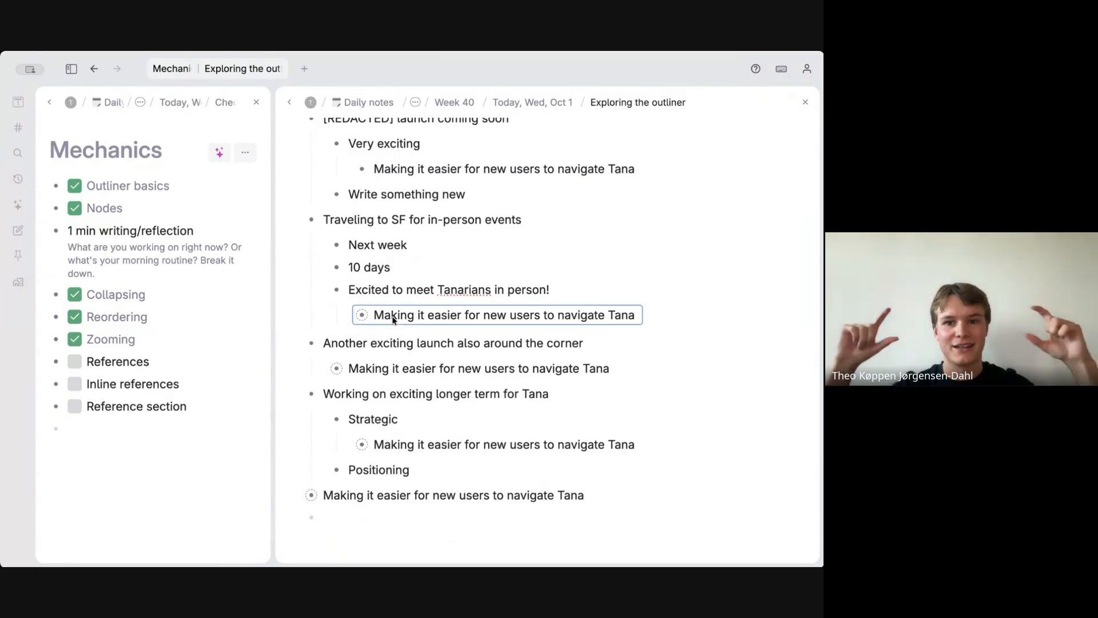
left_click(458, 169)
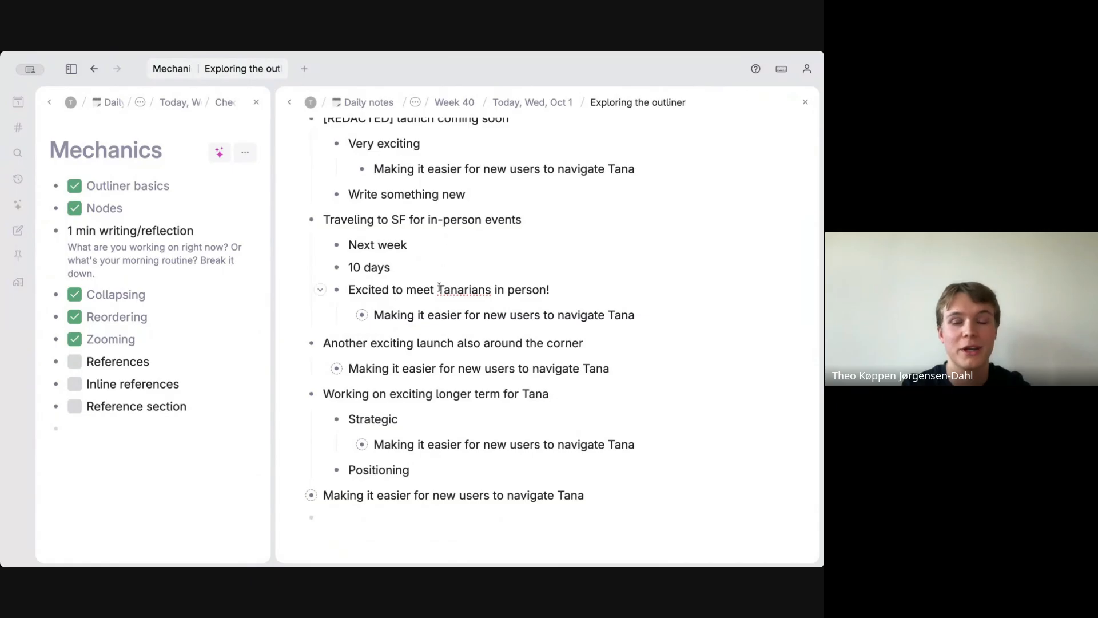
left_click(429, 322)
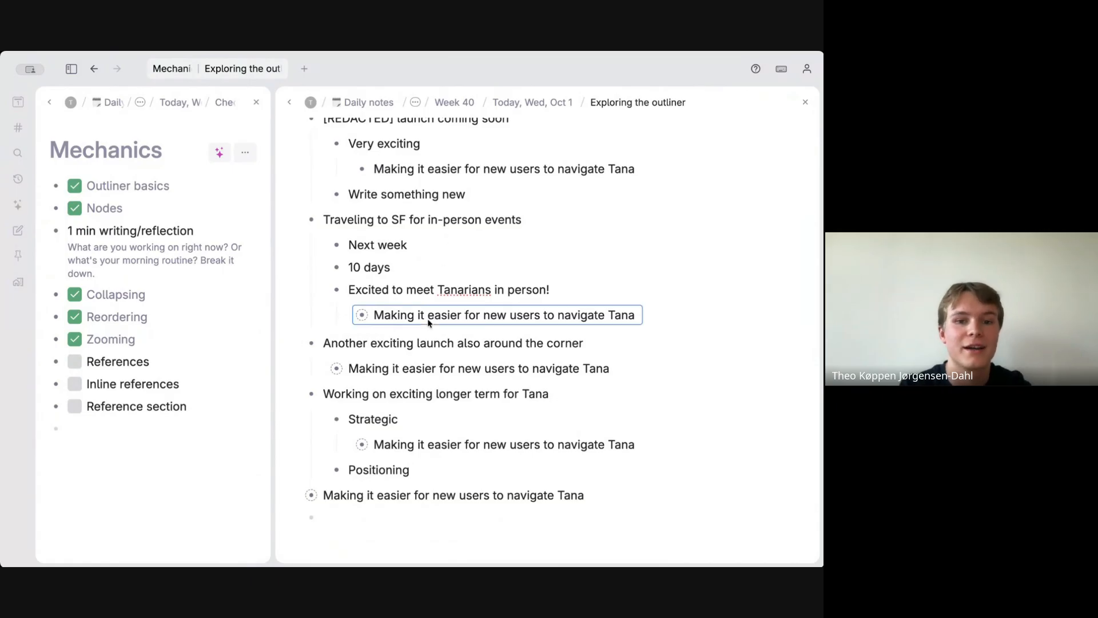
left_click(412, 369)
left_click(407, 444)
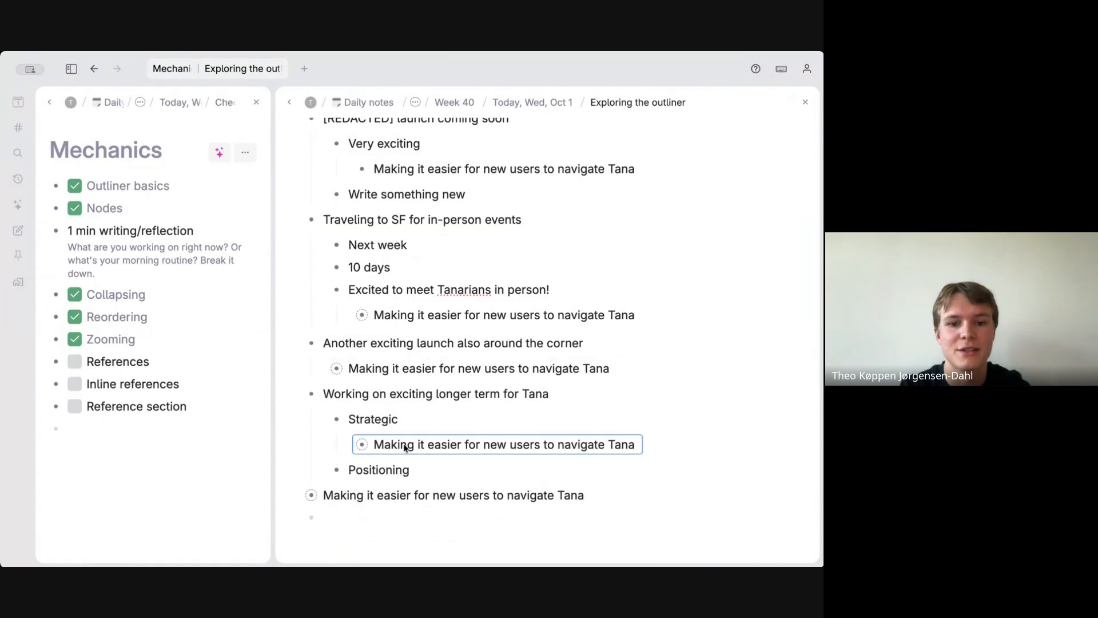
left_click(384, 497)
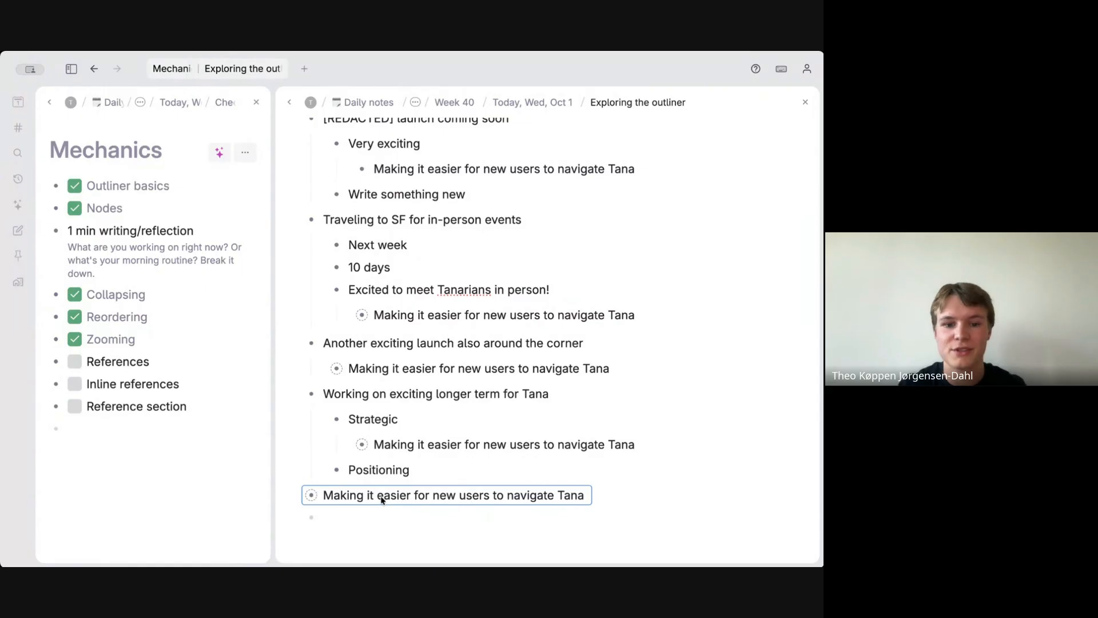
left_click(382, 500)
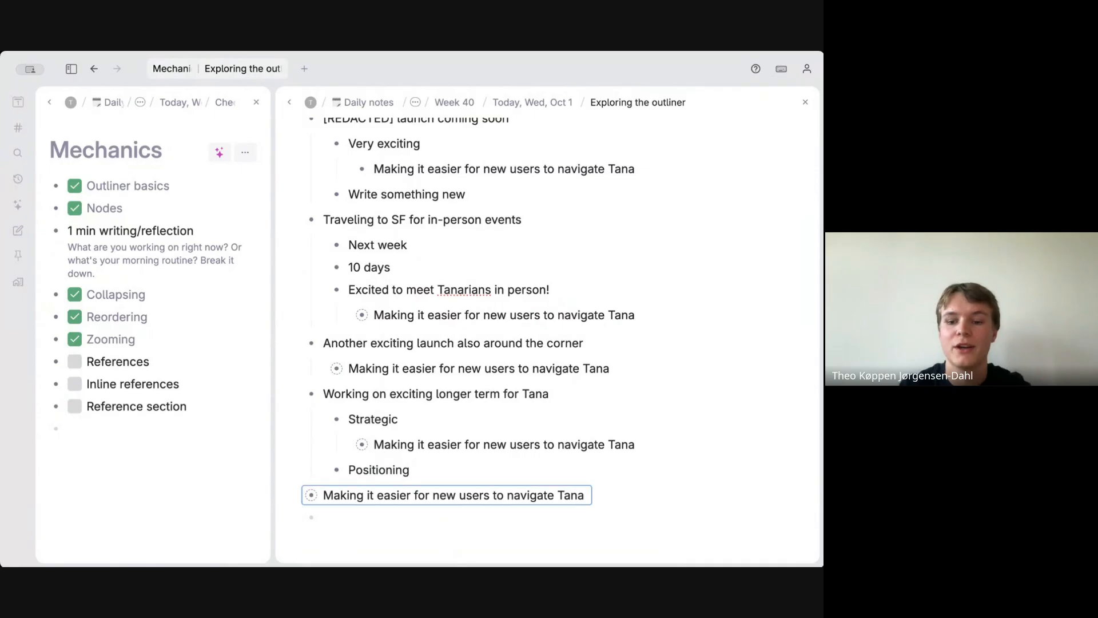
- Append "Update" to the text of the last reference in the outline and delete the word again
key("Escape")
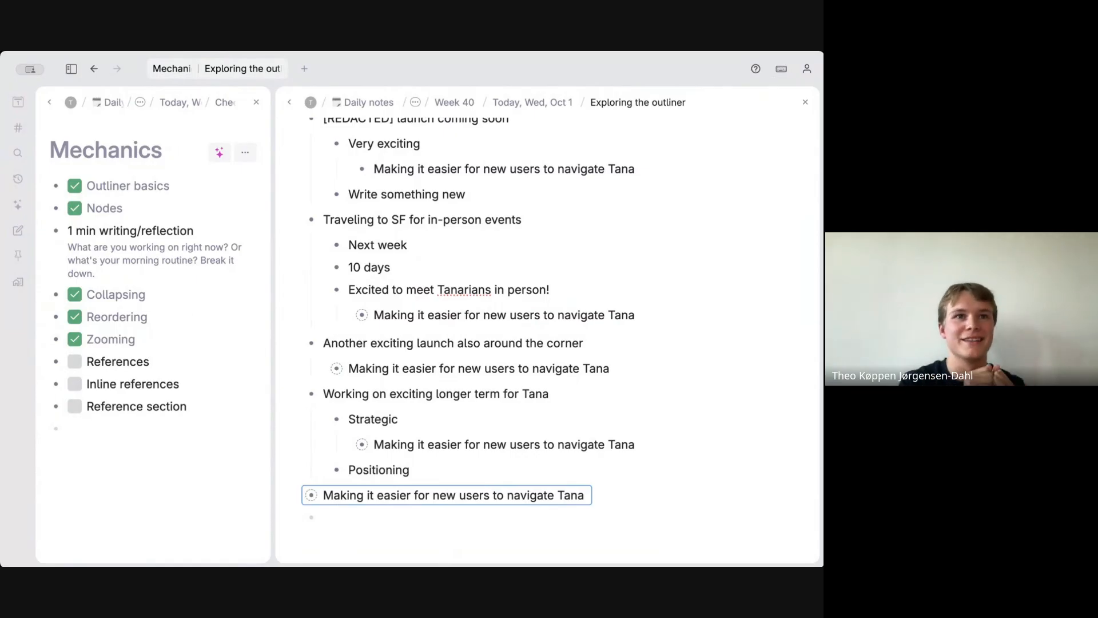
key("Return")
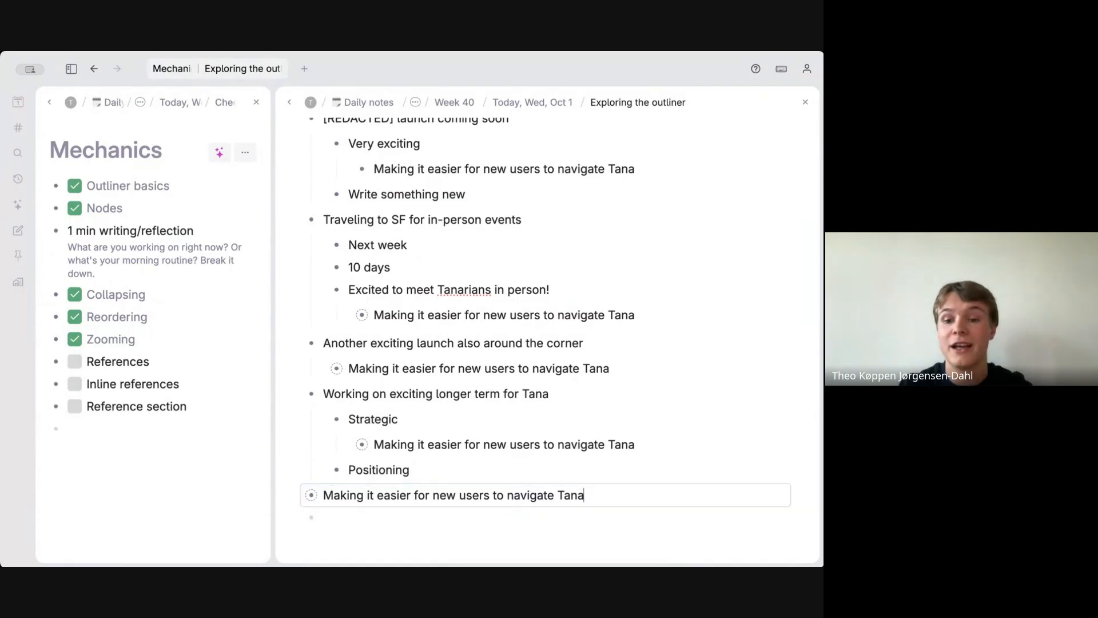
type("Update")
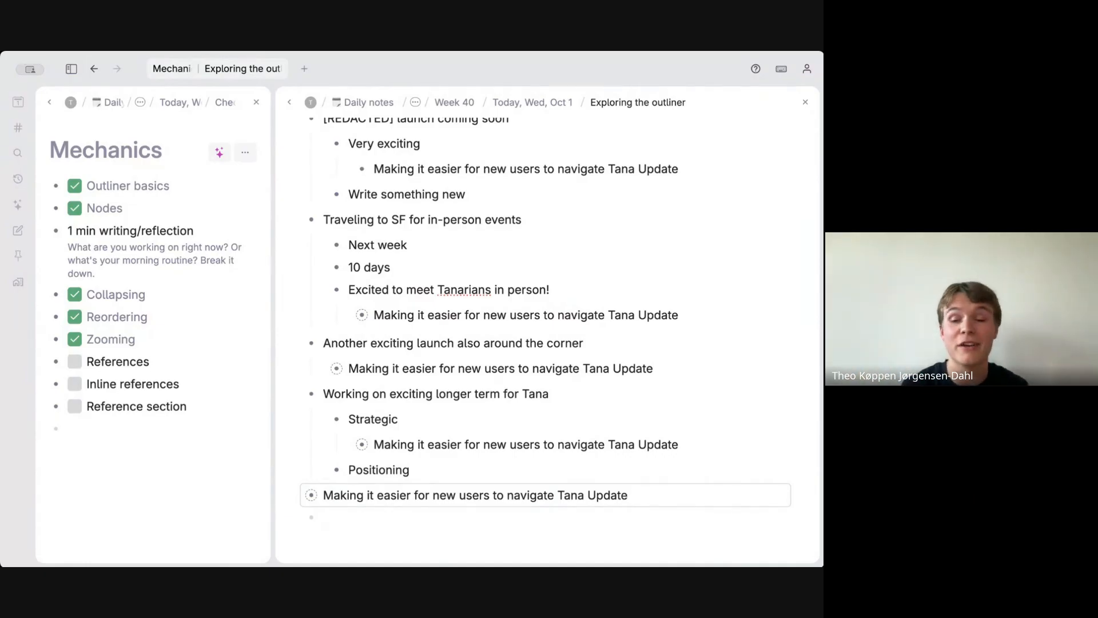
key("BackSpace")
key("BackSpace")
key("BackSpace")
key("BackSpace")
key("BackSpace")
key("BackSpace")
key("BackSpace")
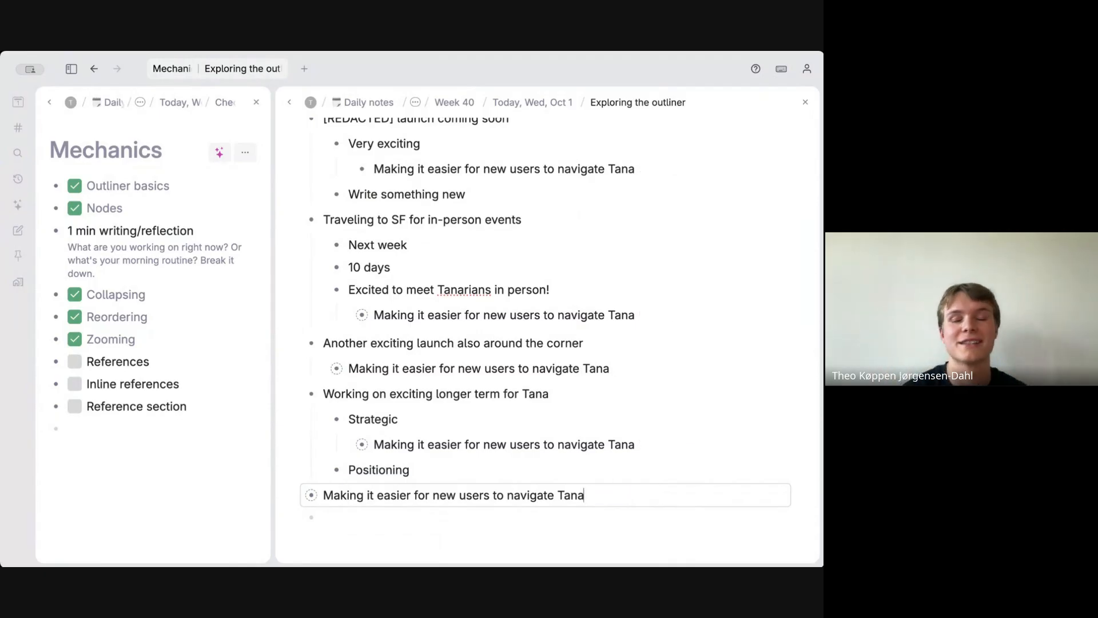
key("Escape")
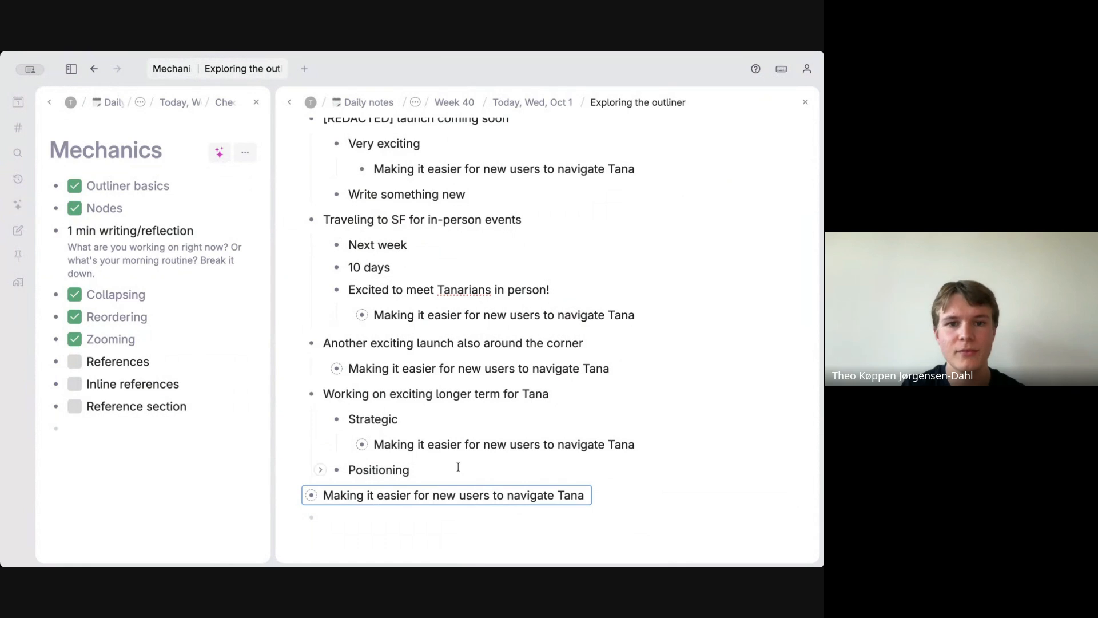
- Add the child node "Write something" under the original "Making it easier for new users to navigate Tana" node and collapse it
left_click(346, 169)
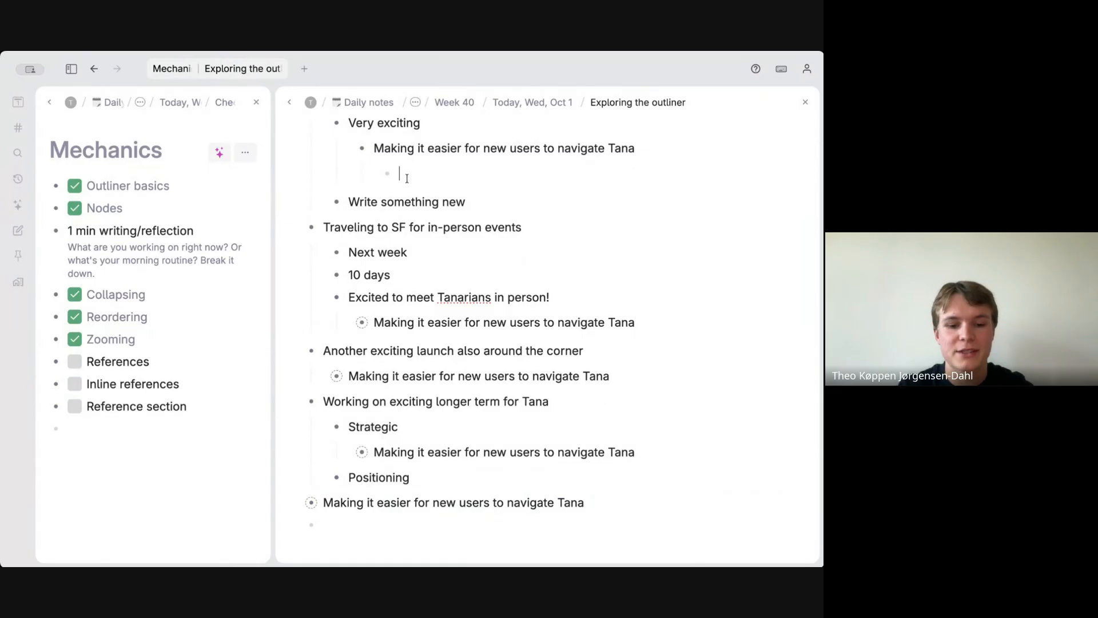
type("Write something")
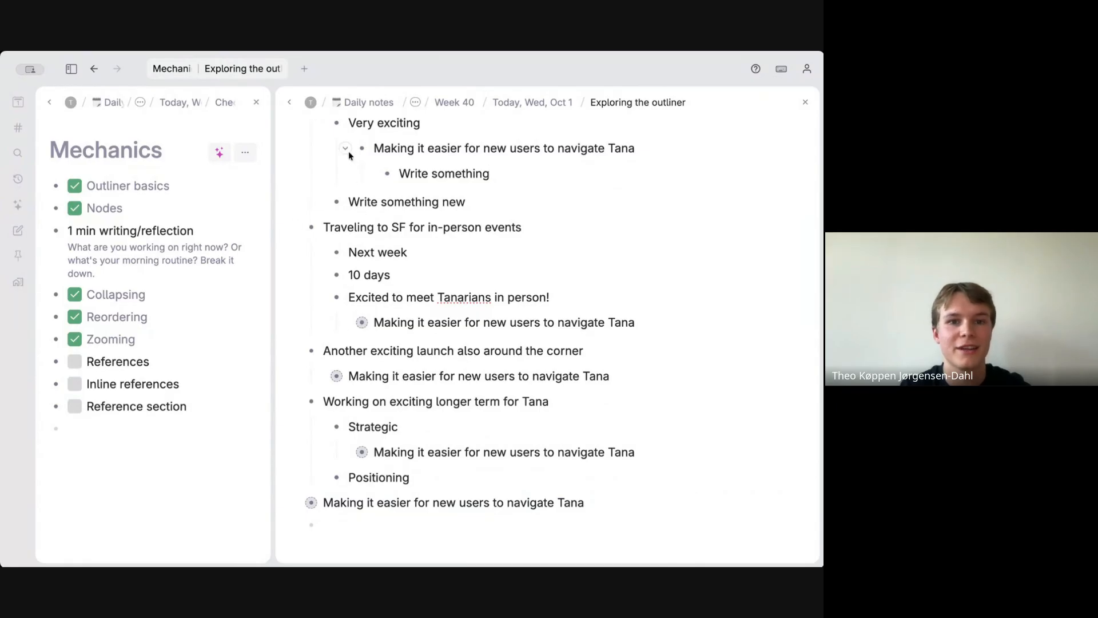
left_click(345, 148)
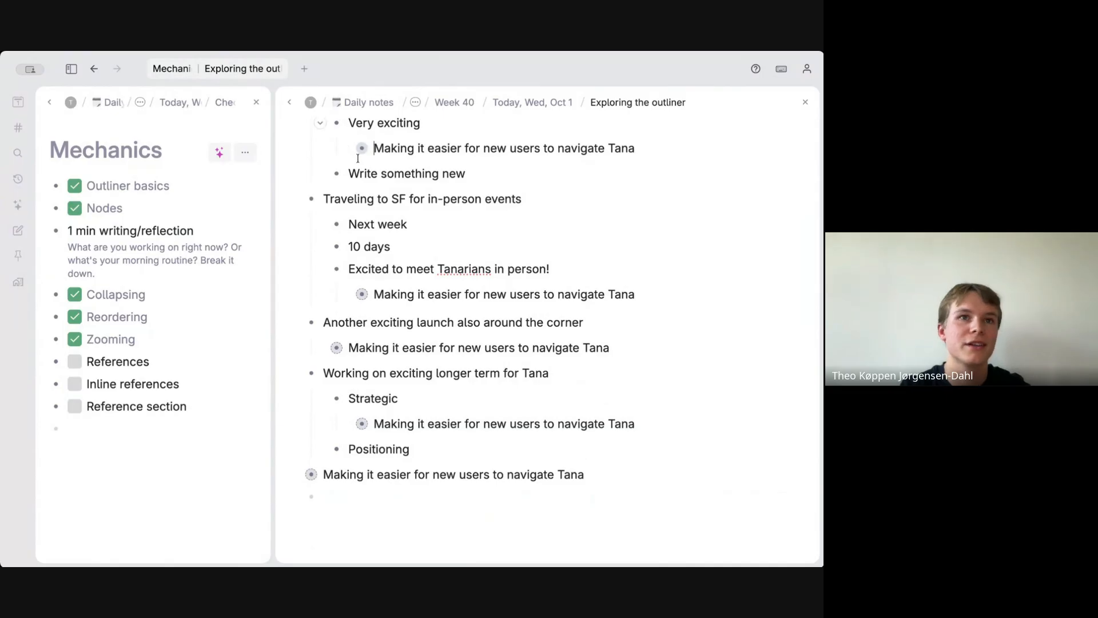
- Collapse the "[REDACTED] launch coming soon" node and expand it again
scroll(354, 161, "up", 1)
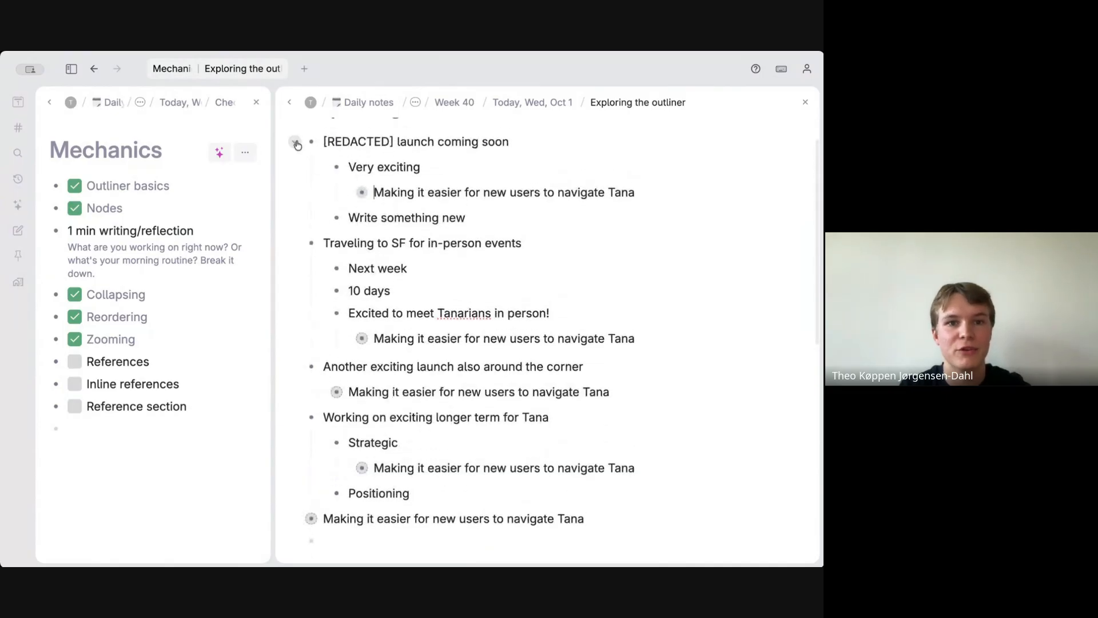
left_click(295, 142)
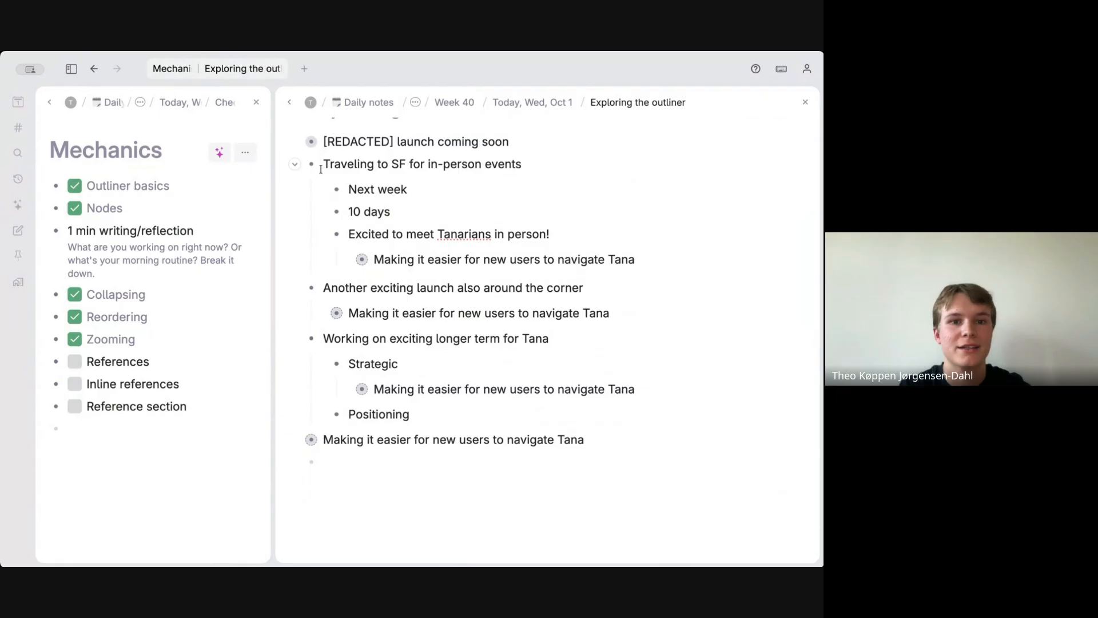
left_click(296, 142)
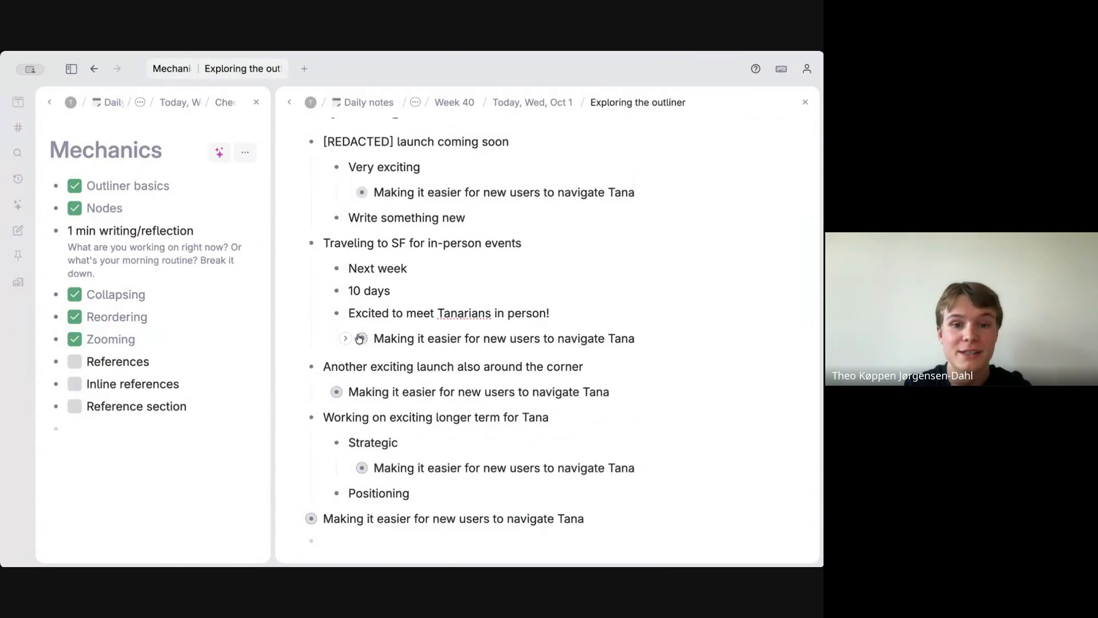
- Expand all four references to "Making it easier for new users to navigate Tana" so their child nodes show
left_click(346, 341)
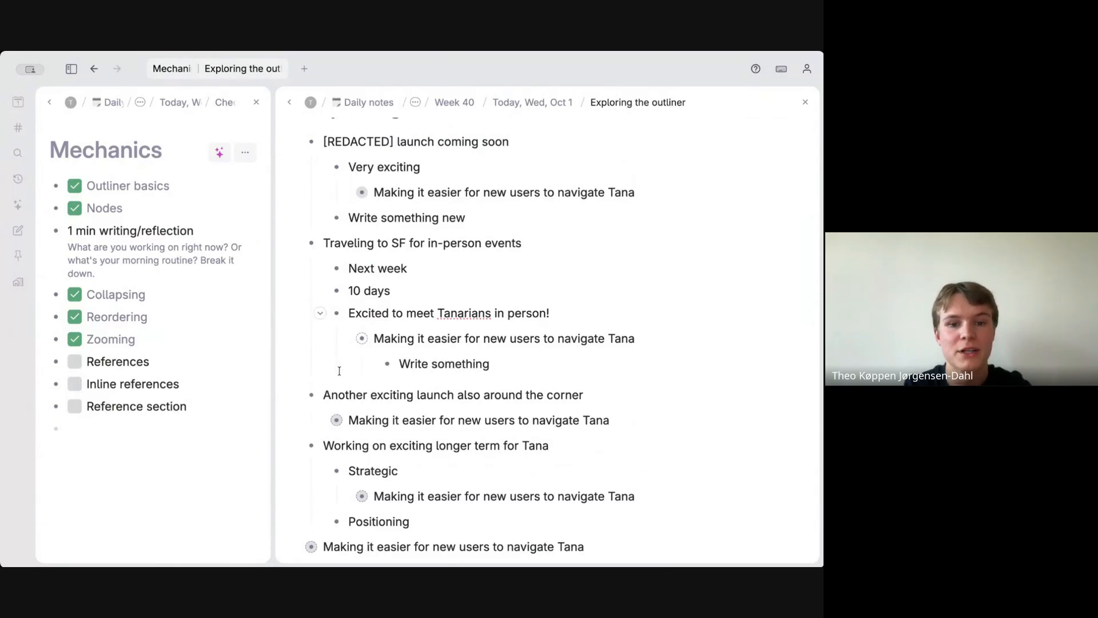
scroll(338, 366, "down", 1)
left_click(321, 373)
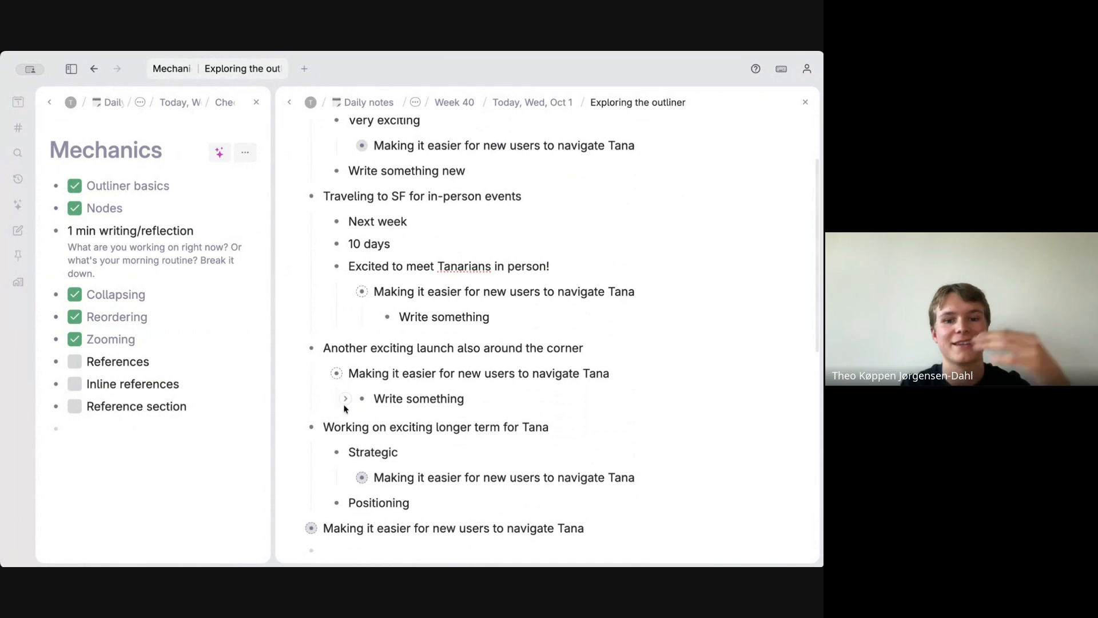
scroll(344, 410, "down", 1)
scroll(346, 408, "down", 3)
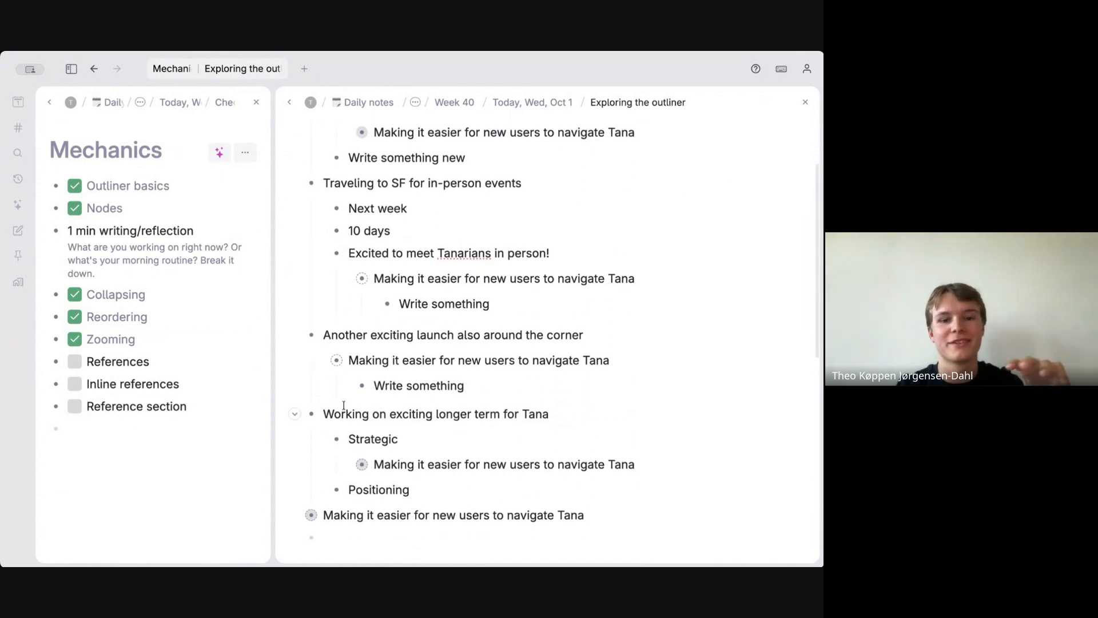
left_click(353, 408)
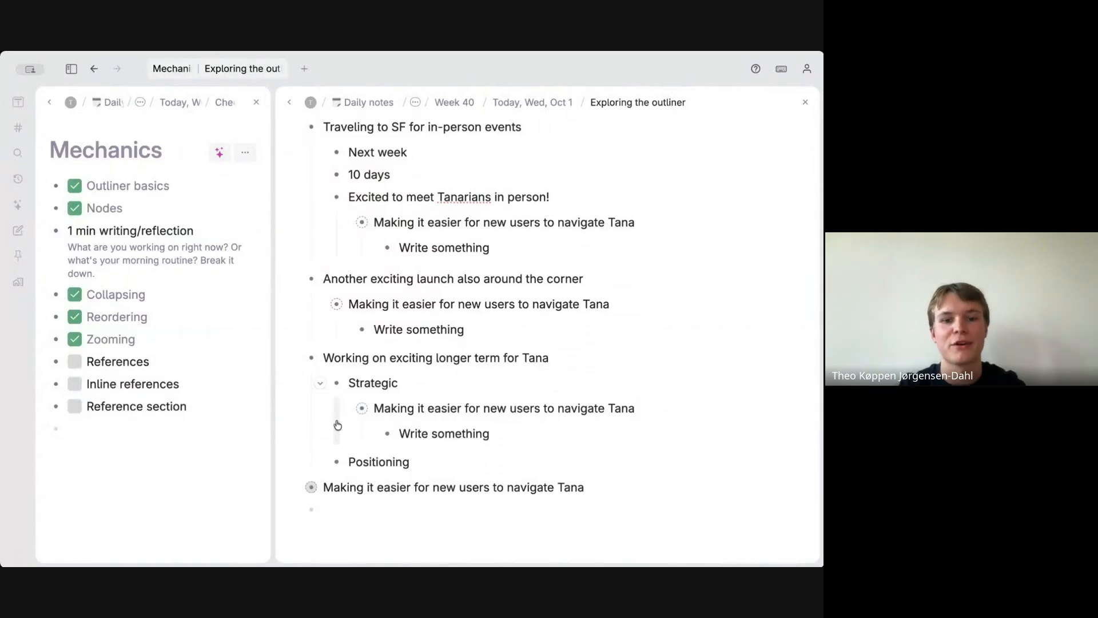
left_click(297, 485)
- Add the child node "something new here" under "Write something" in the last reference of the outline
scroll(382, 456, "down", 1)
left_click(445, 458)
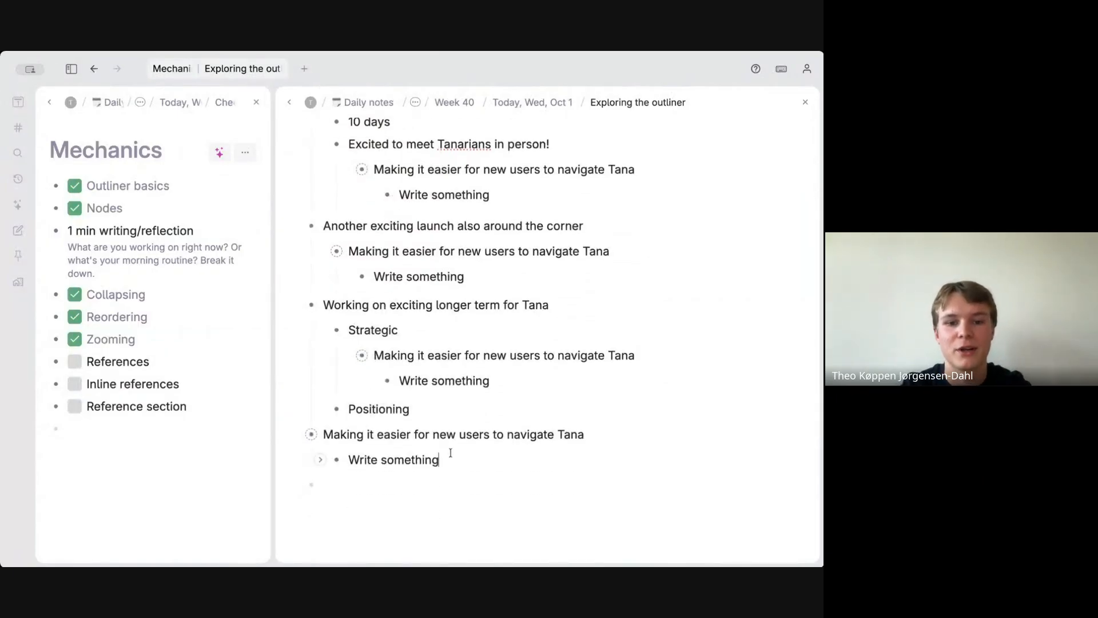
key("Return")
key("Tab")
type("something new here")
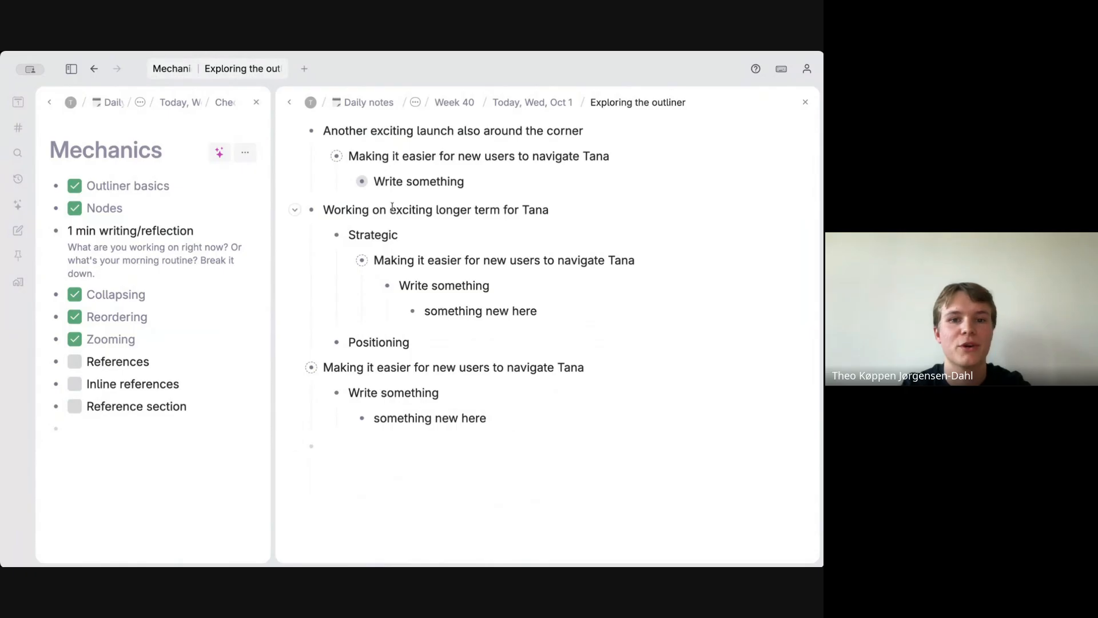
- Expand "Write something" in the reference under "Another exciting launch also around the corner" to check its child node
left_click(346, 182)
scroll(397, 216, "up", 1)
scroll(396, 217, "up", 1)
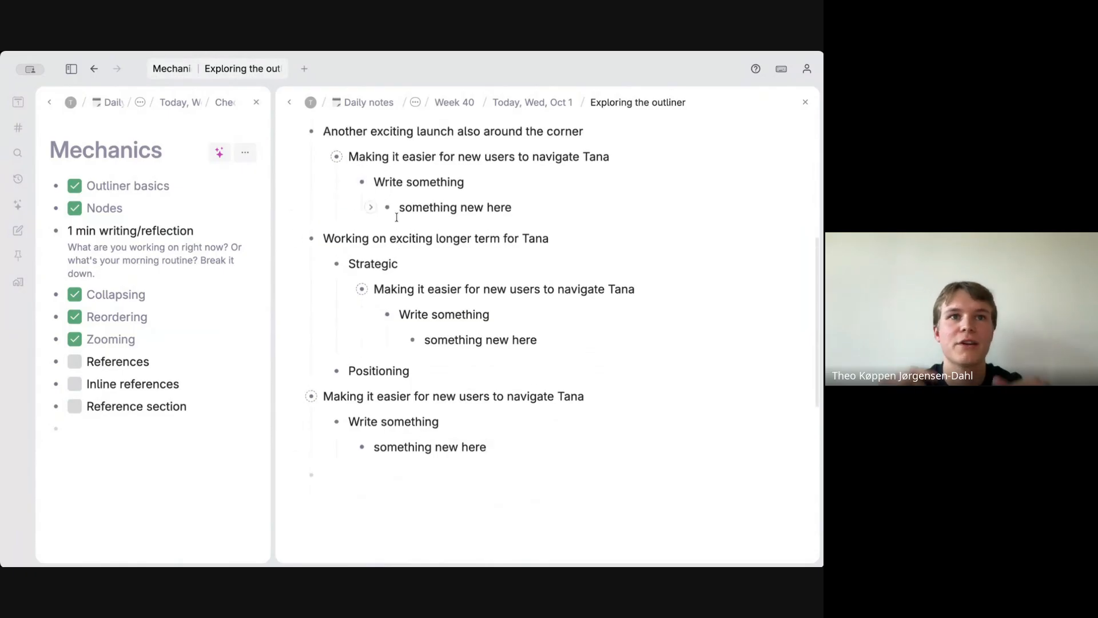
left_click(444, 215)
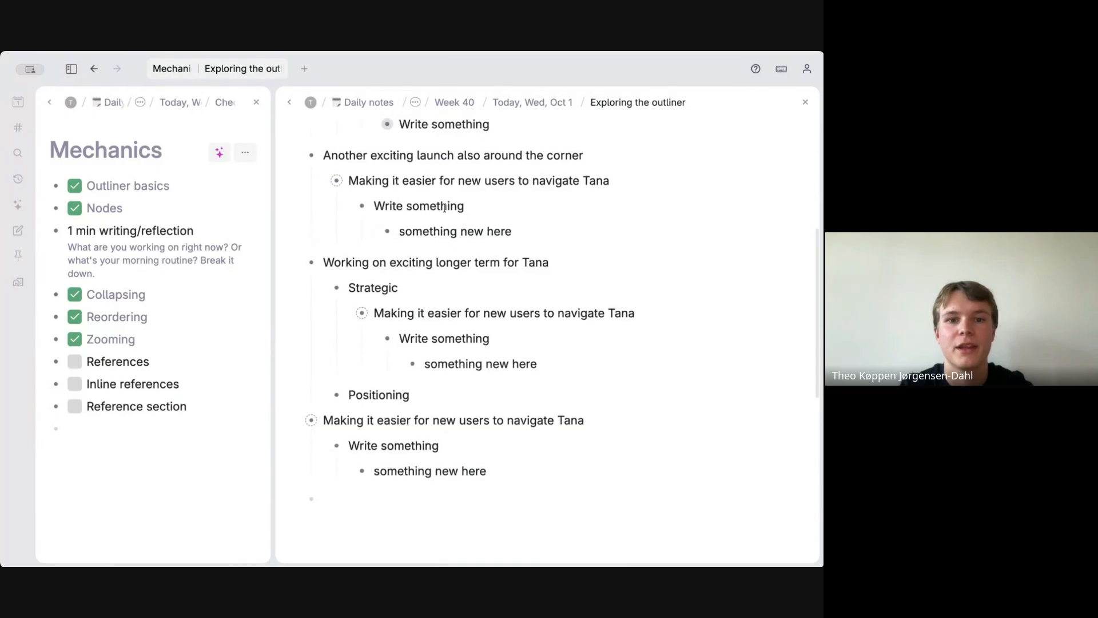
- Collapse the reference under "Another exciting launch also around the corner" and the one at the end of the outline
key("super+Up")
key("super+Up")
left_click(297, 370)
scroll(293, 367, "up", 4)
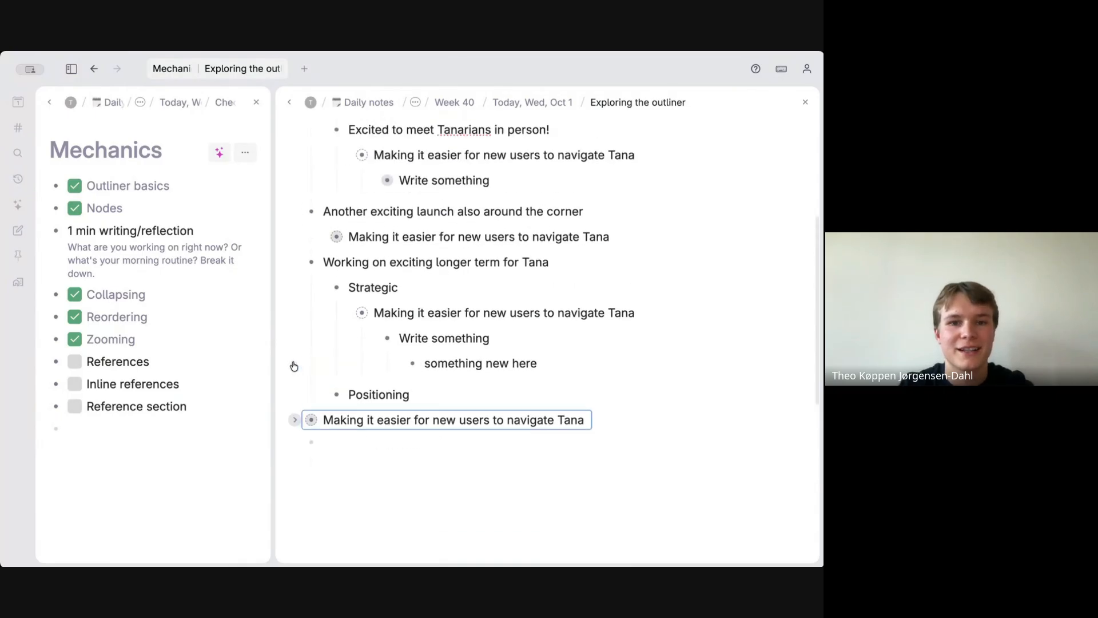
- Collapse the reference under "Excited to meet Tanarians in person!" and look over the references throughout the outline
left_click(408, 275)
scroll(408, 275, "up", 3)
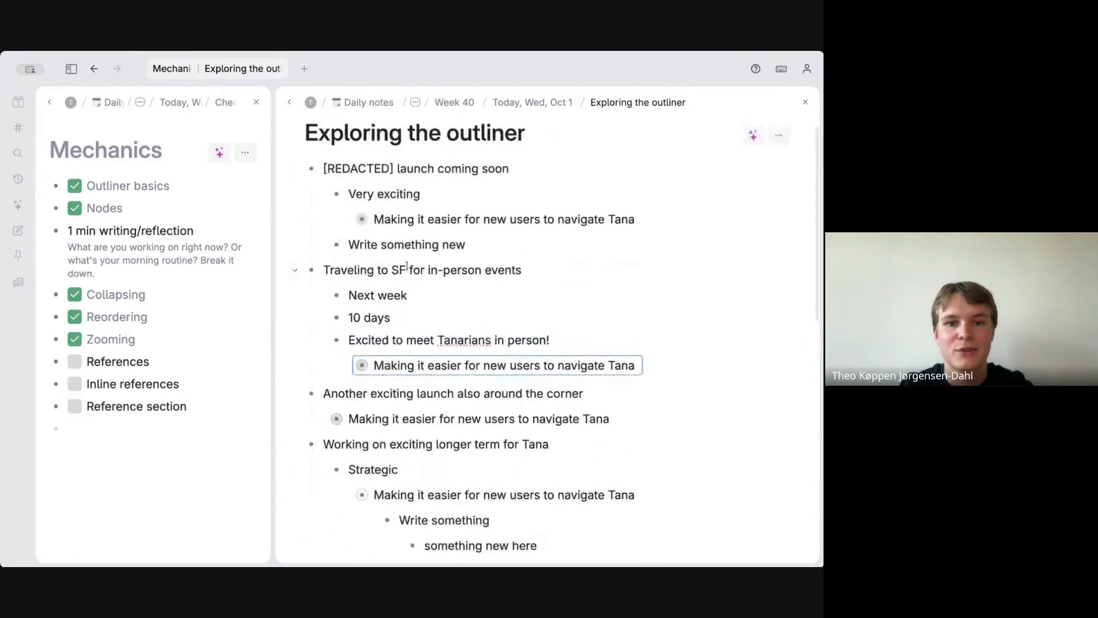
scroll(402, 232, "down", 4)
scroll(435, 258, "up", 2)
scroll(435, 259, "up", 3)
scroll(435, 259, "down", 3)
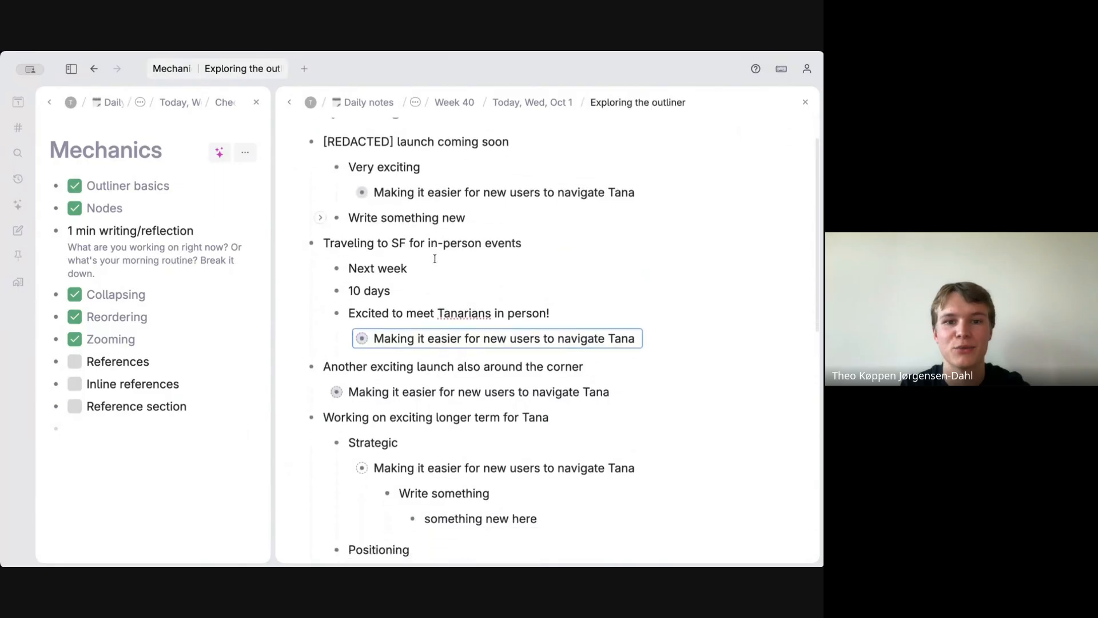
scroll(434, 259, "down", 3)
scroll(372, 241, "up", 5)
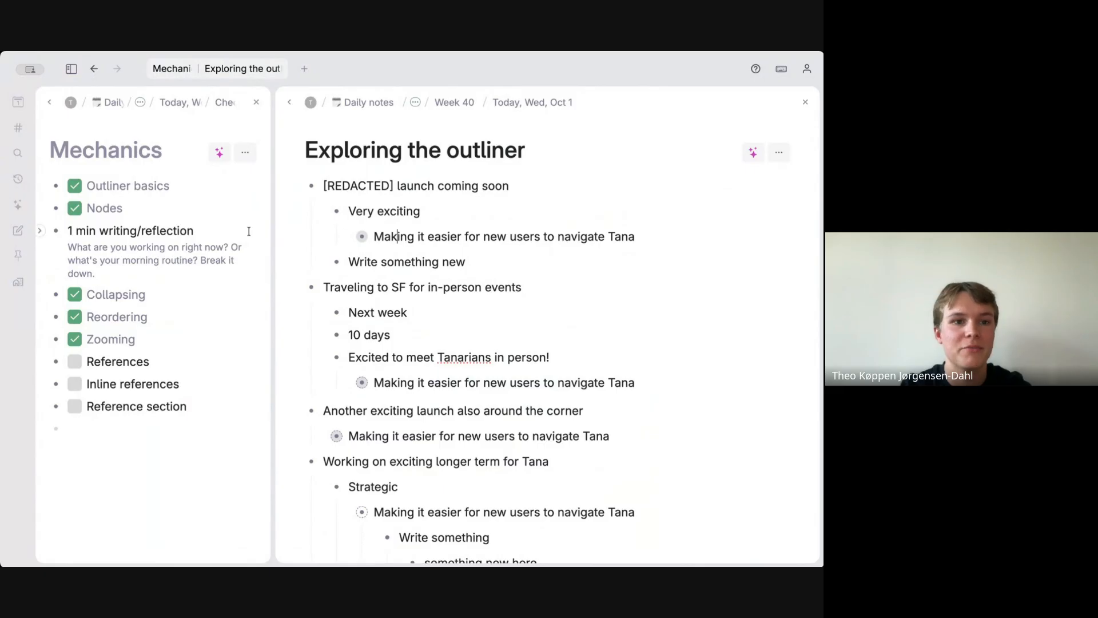
- Open today's daily note, remove the "Make progress on" node, and start an empty node under "Exploring the outliner"
left_click(17, 102)
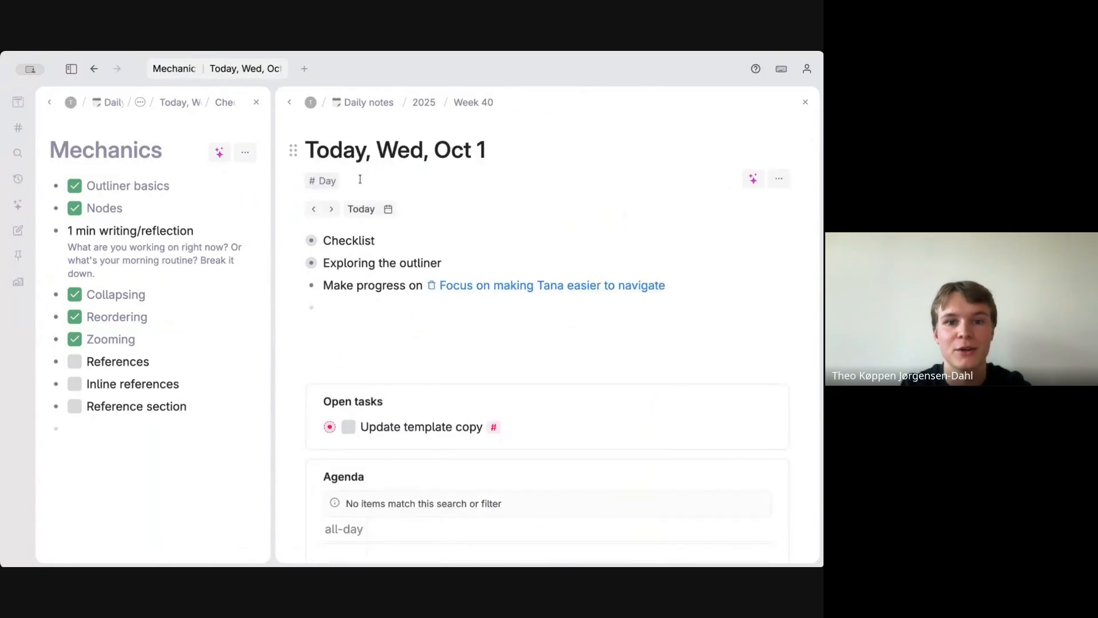
key("BackSpace")
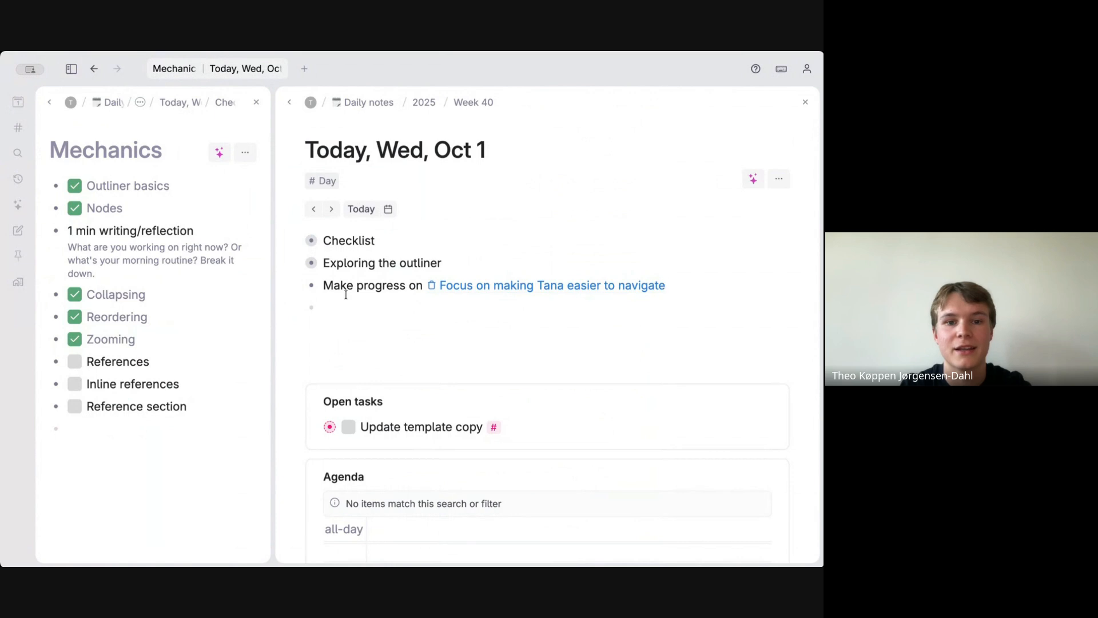
key("super+shift+BackSpace")
key("Return")
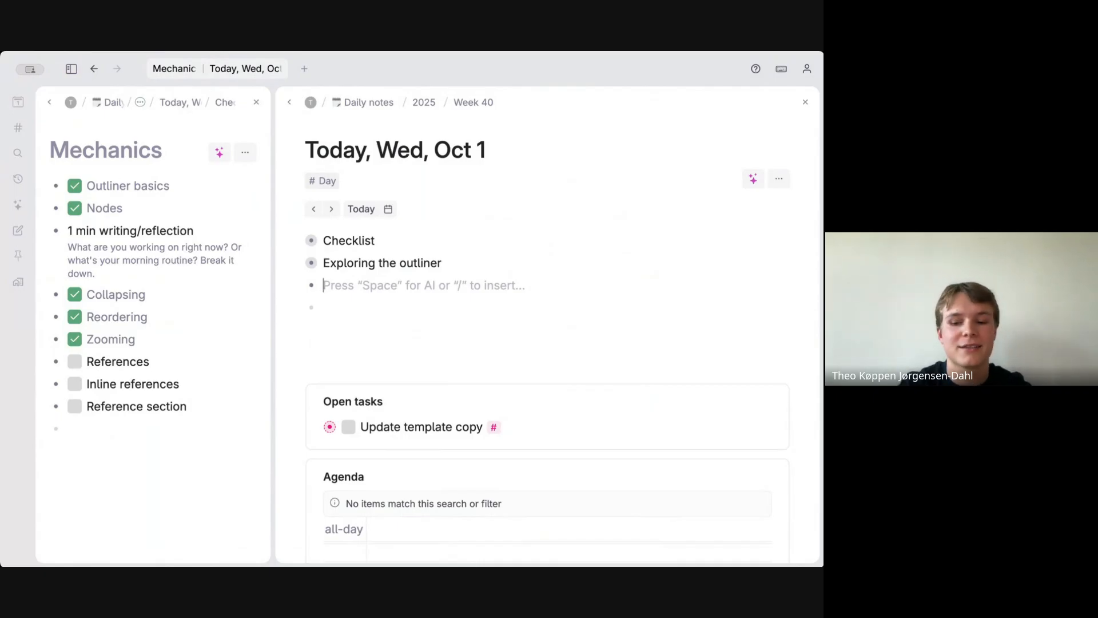
- Search for "outliner" as a node reference in the empty node, browse the matching nodes, and discard the entry
type("@")
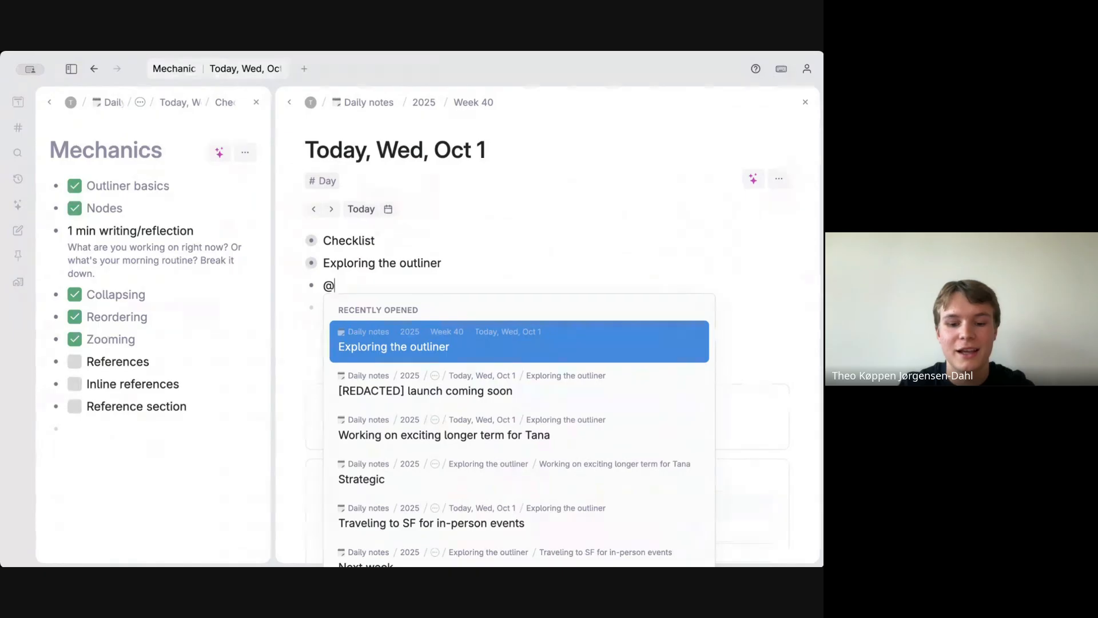
type("outliner")
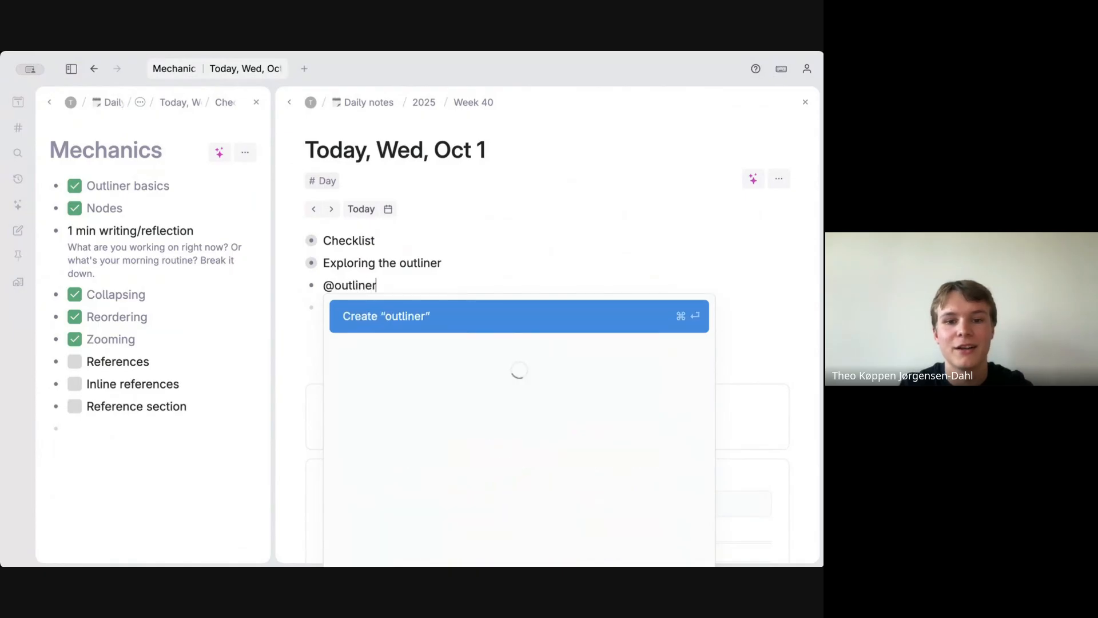
key("Down")
key("Down")
key("Down")
key("Down")
key("Down")
key("Down")
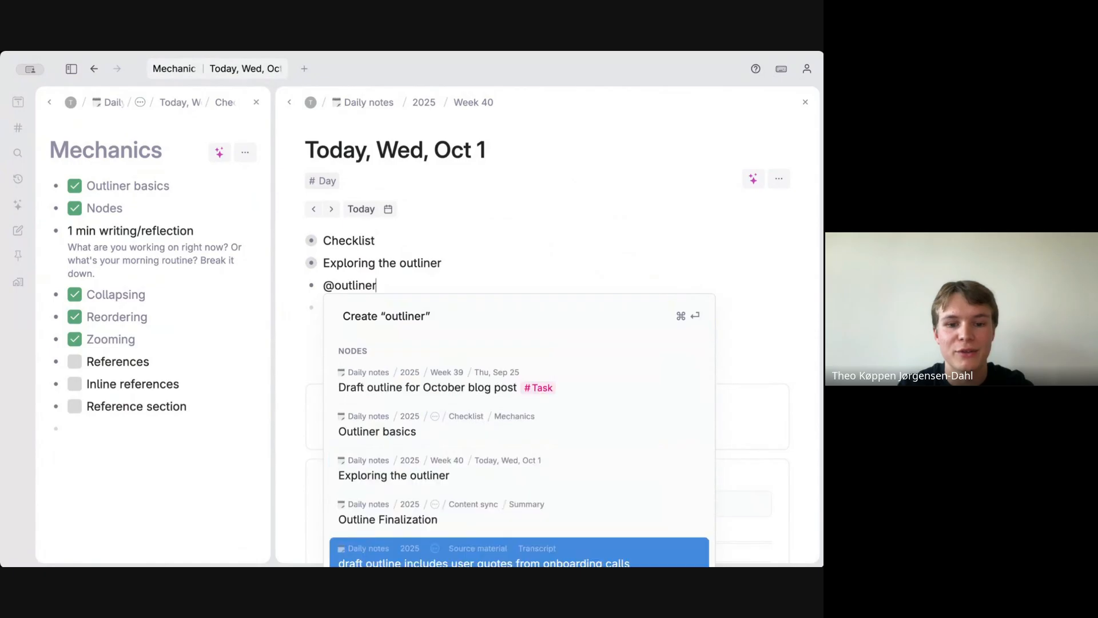
key("Up")
key("Up")
key("Down")
key("Down")
key("Down")
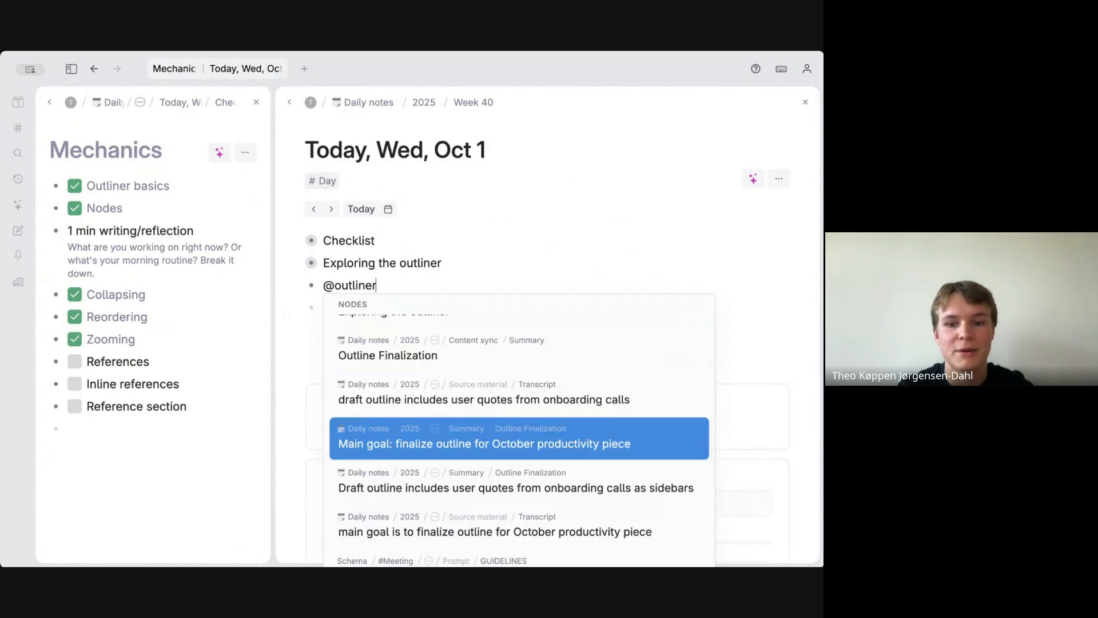
key("Up")
key("Up")
key("Up")
key("Up")
key("Down")
key("Up")
key("Up")
key("Return")
key("Left")
key("Left")
key("BackSpace")
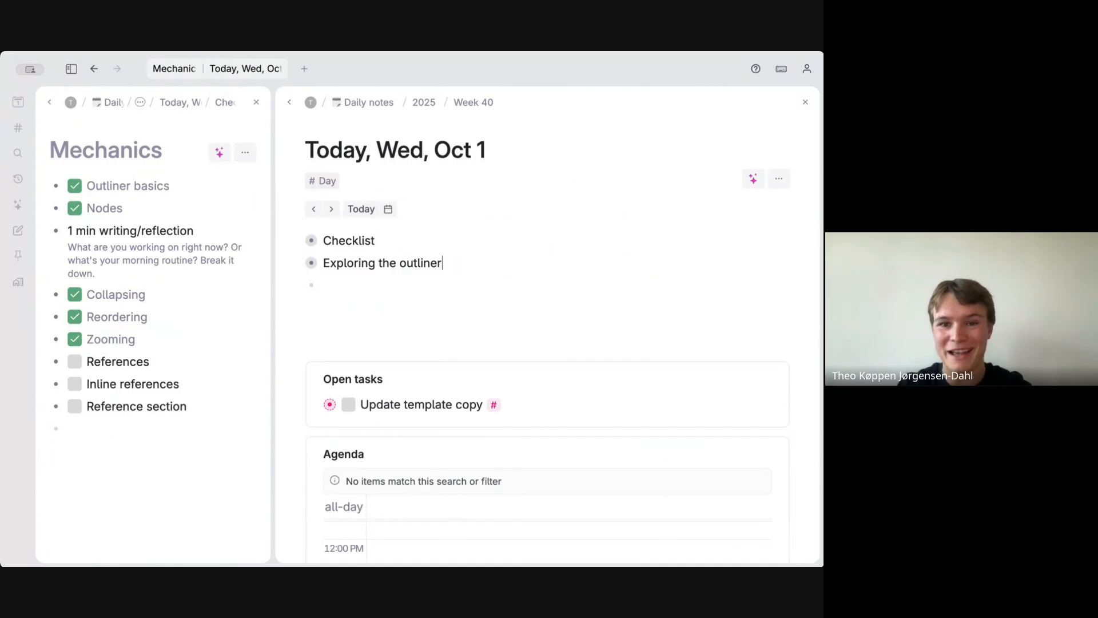
- Add a reference to "Traveling to SF for in-person events" below "Exploring the outliner", expanding that node for guidance and collapsing it again
key("Return")
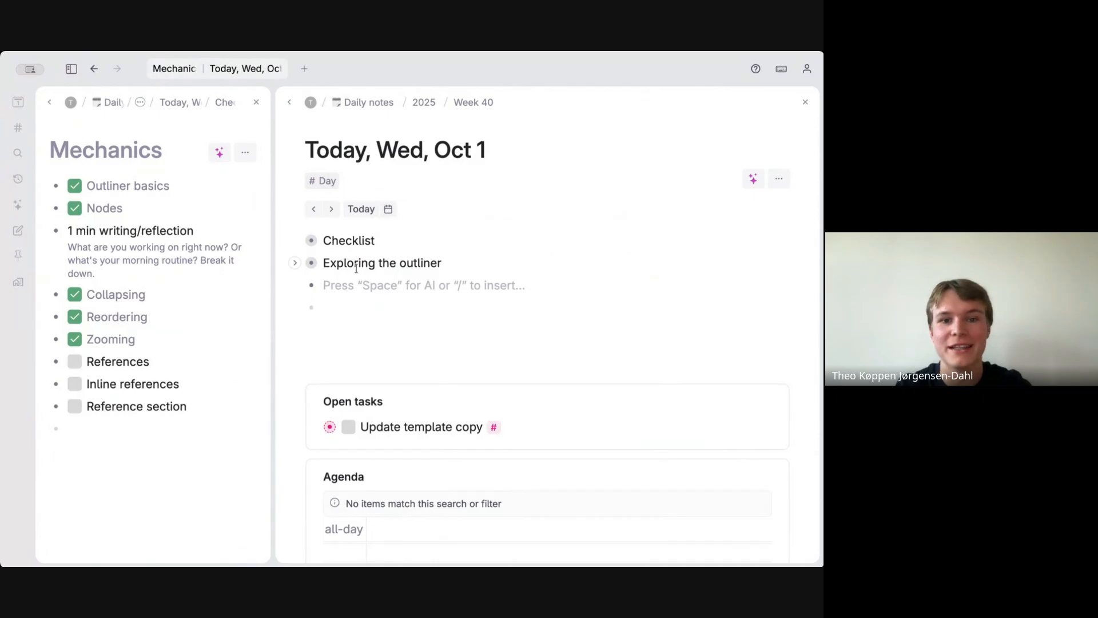
key("Up")
key("super+Down")
scroll(353, 261, "down", 1)
left_click(339, 352)
type("@travelling")
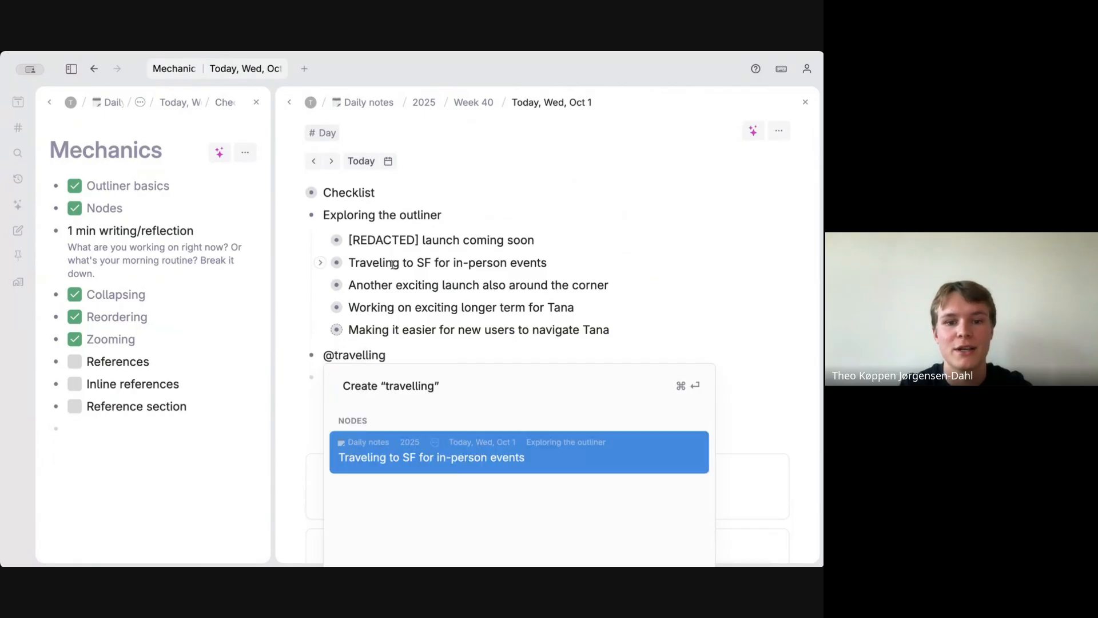
key("Return")
key("Up")
key("super+Up")
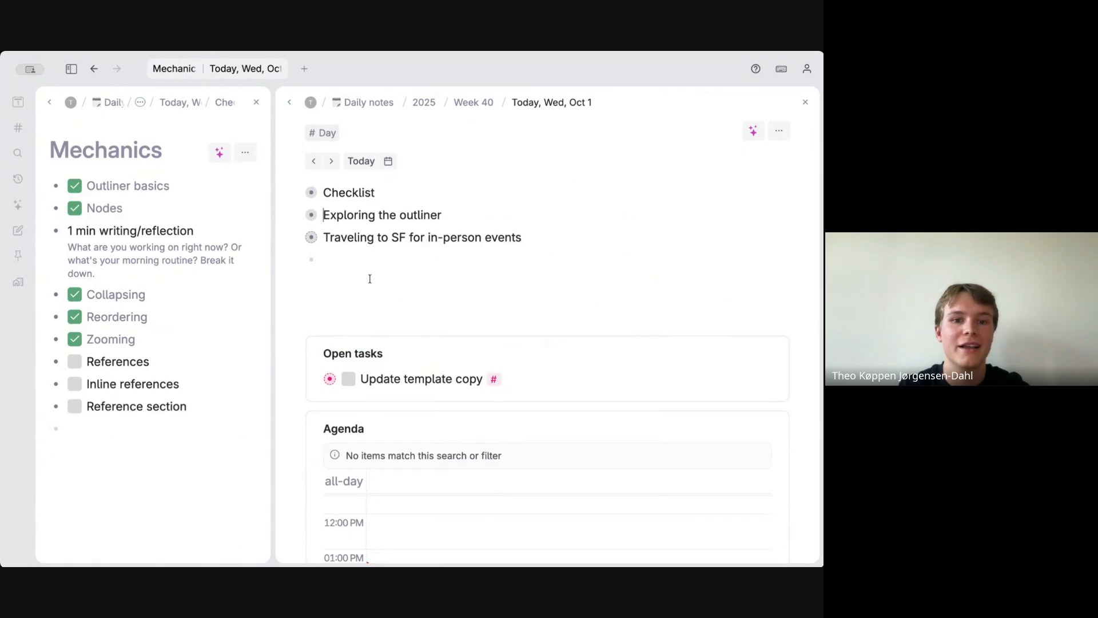
- Delete the "Traveling to SF for in-person events" reference from today's note and check off References in the Mechanics checklist
left_click(395, 242)
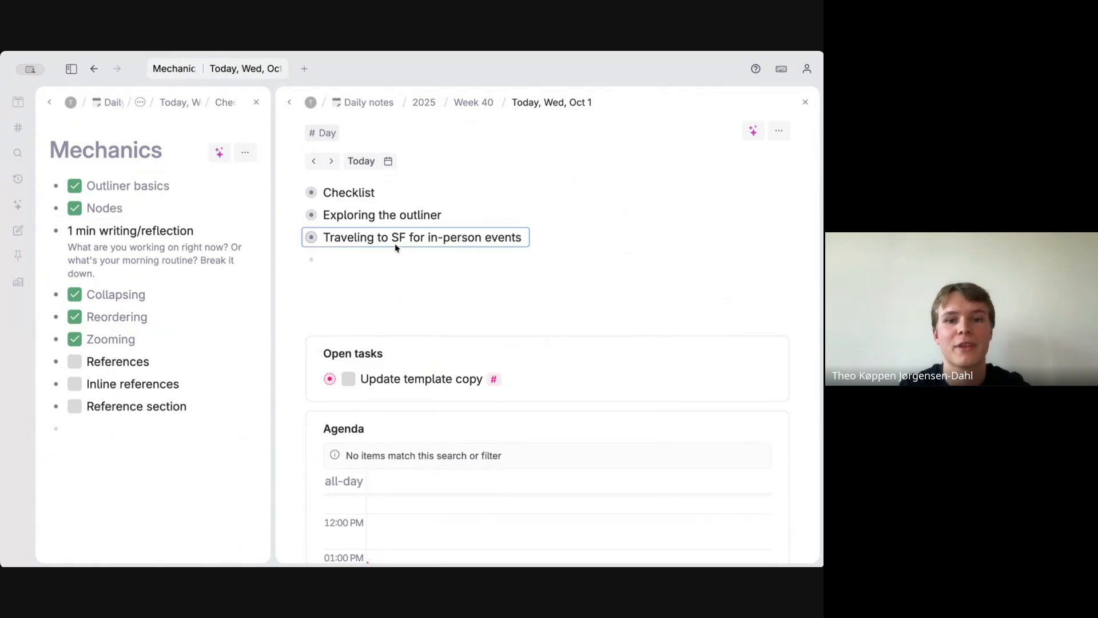
key("BackSpace")
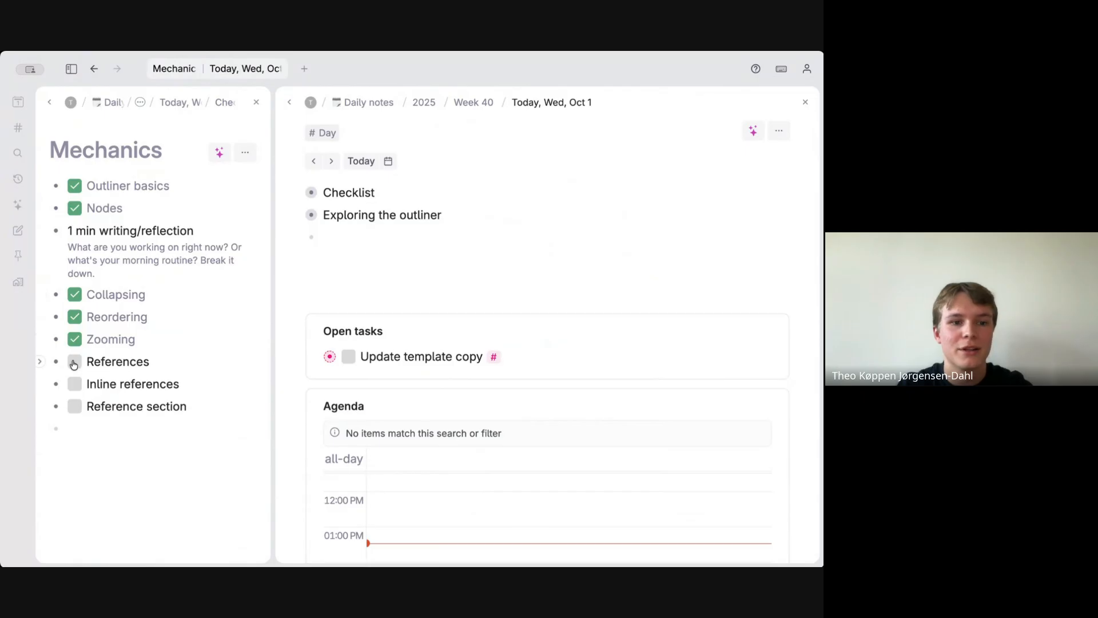
- Open "Exploring the outliner" to look through its nodes and references, and return to today's note
left_click(312, 214)
scroll(312, 271, "down", 3)
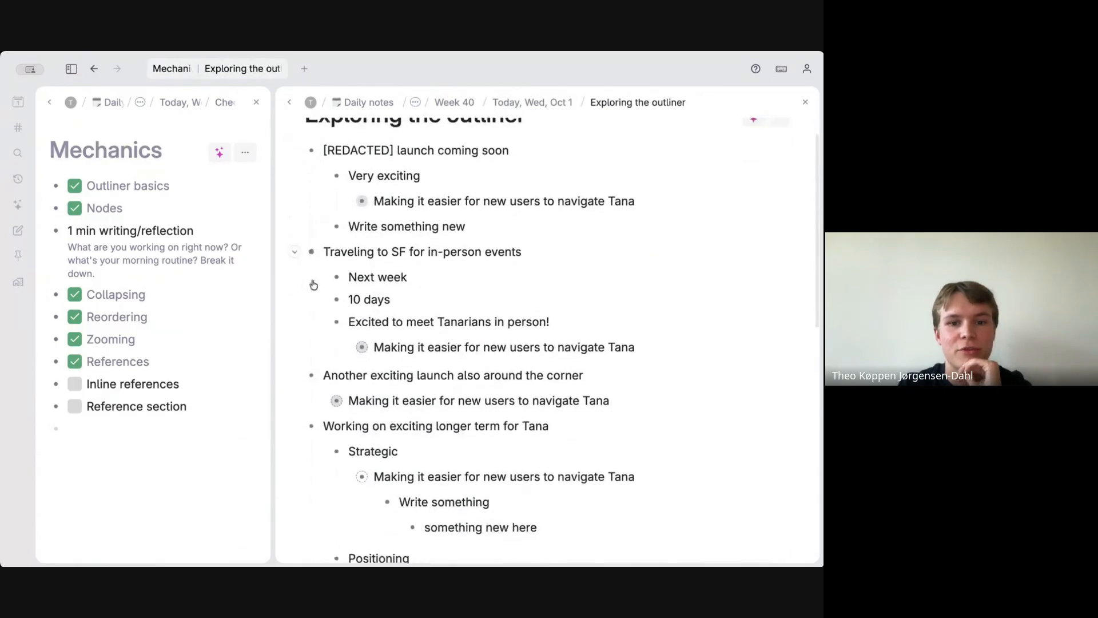
scroll(313, 285, "down", 1)
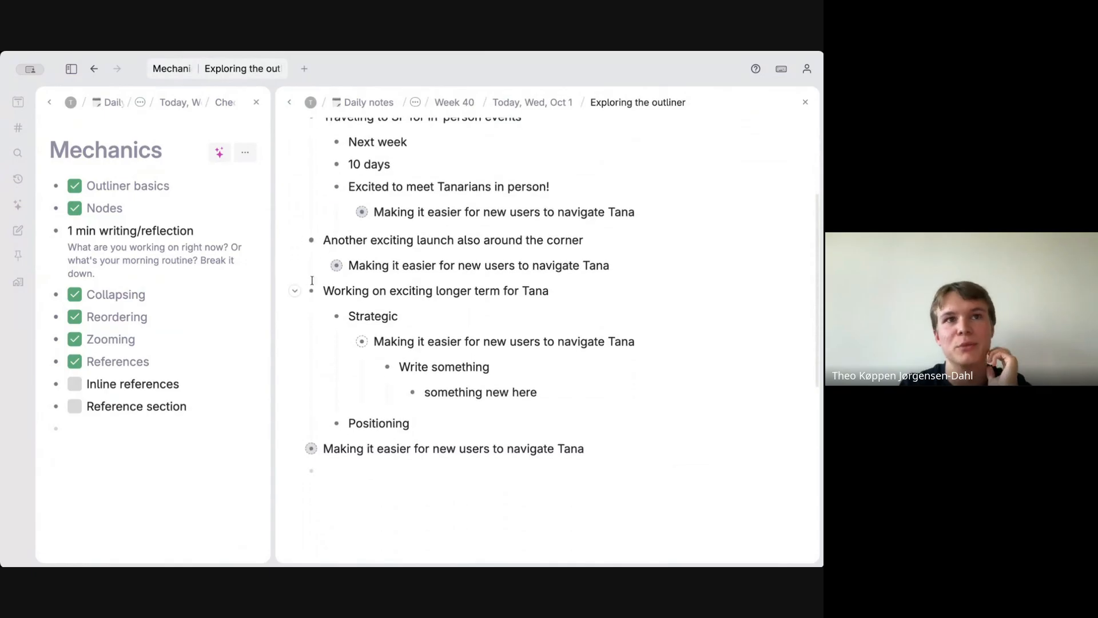
scroll(312, 281, "down", 2)
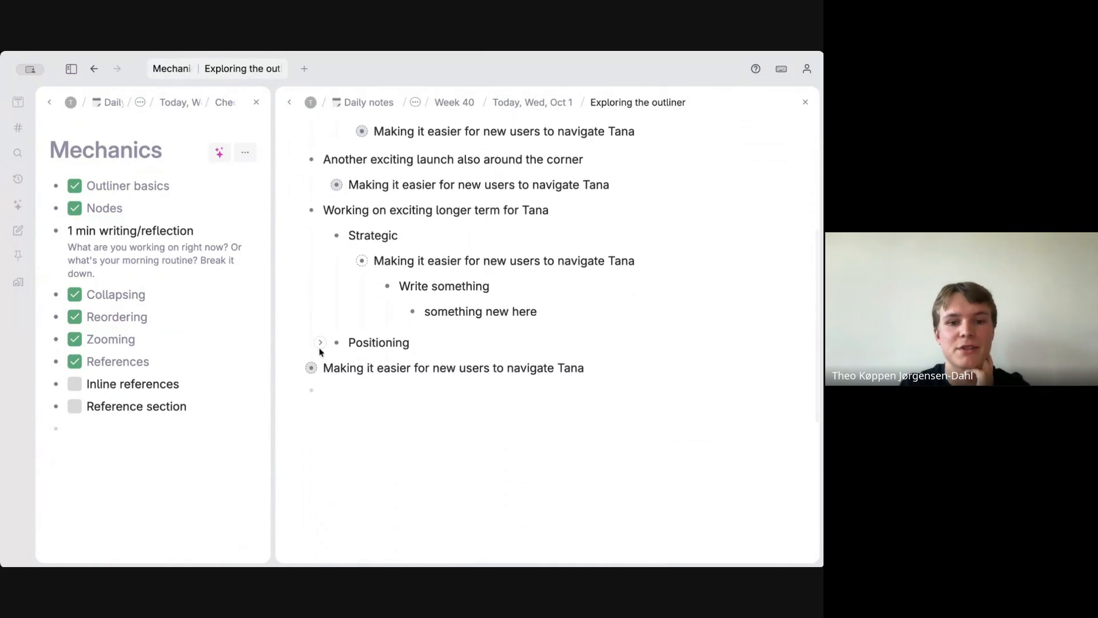
left_click(292, 105)
- Start a node below "Exploring the outliner" with an inline reference to the date Today followed by "I'm working on"
left_click(346, 288)
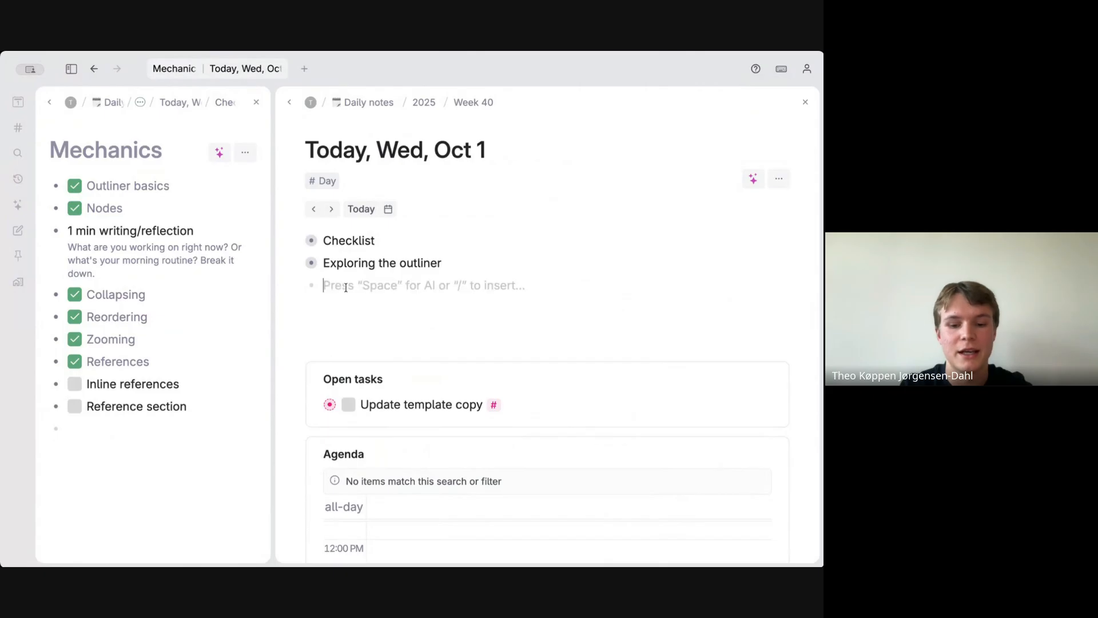
type("Im")
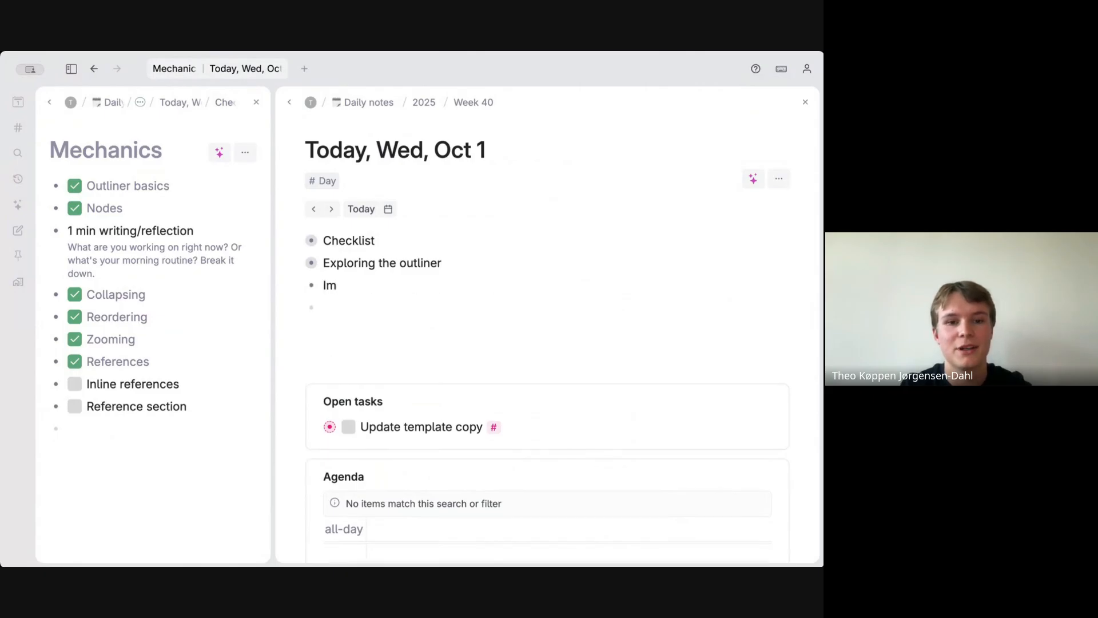
type("'@today")
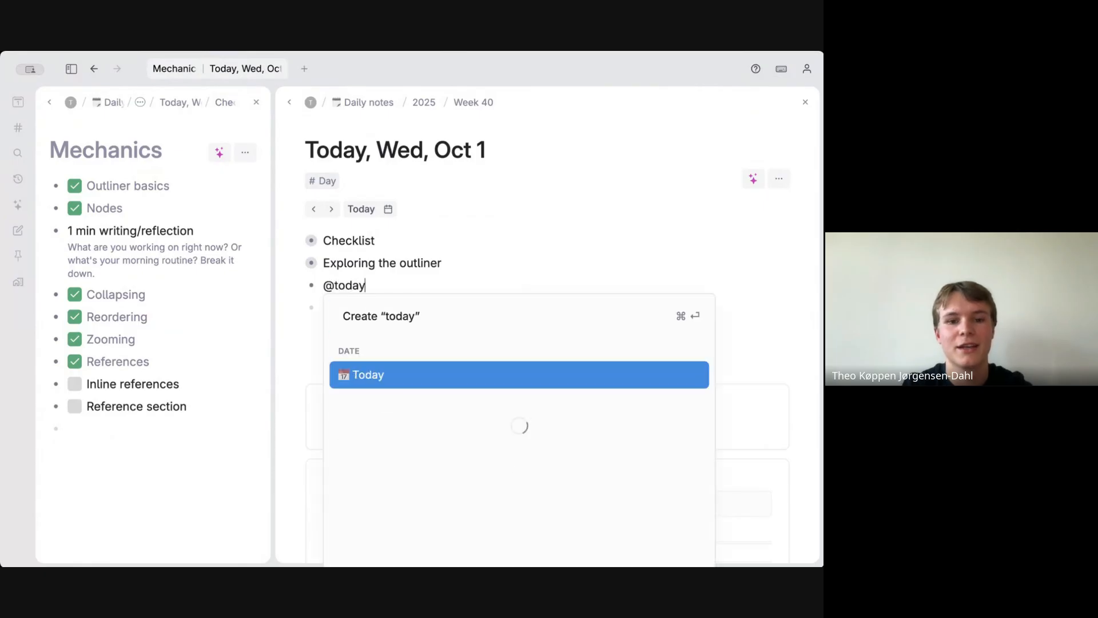
key("Return")
type("I'm working on")
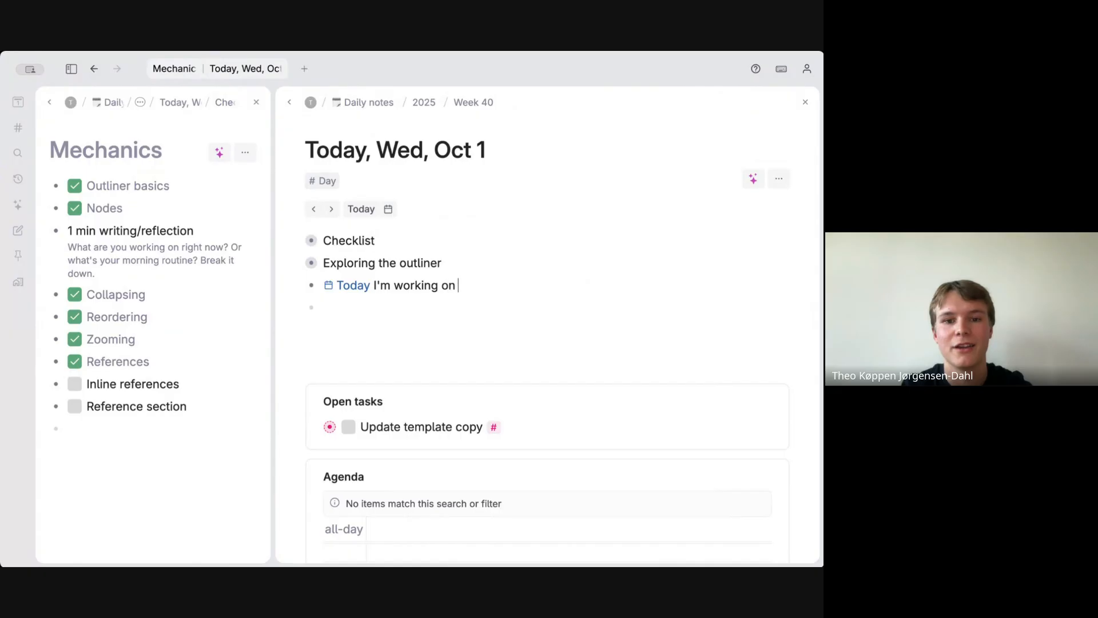
- Search for "easier" and insert an inline reference to "Making it easier for new users to navigate Tana" after "I'm working on"
type(" @")
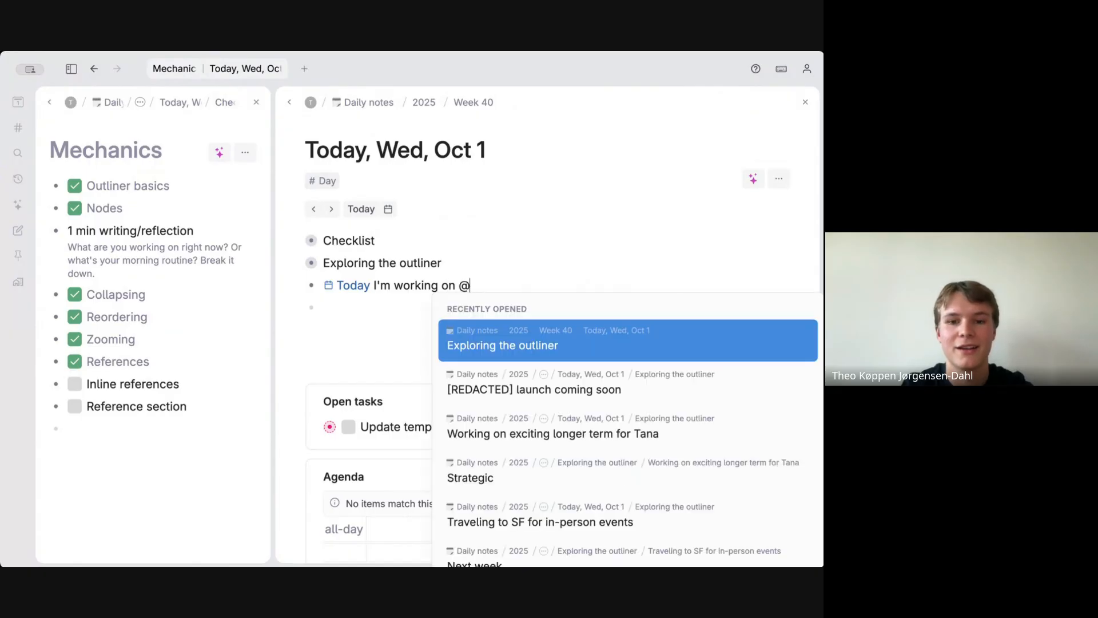
type("easier")
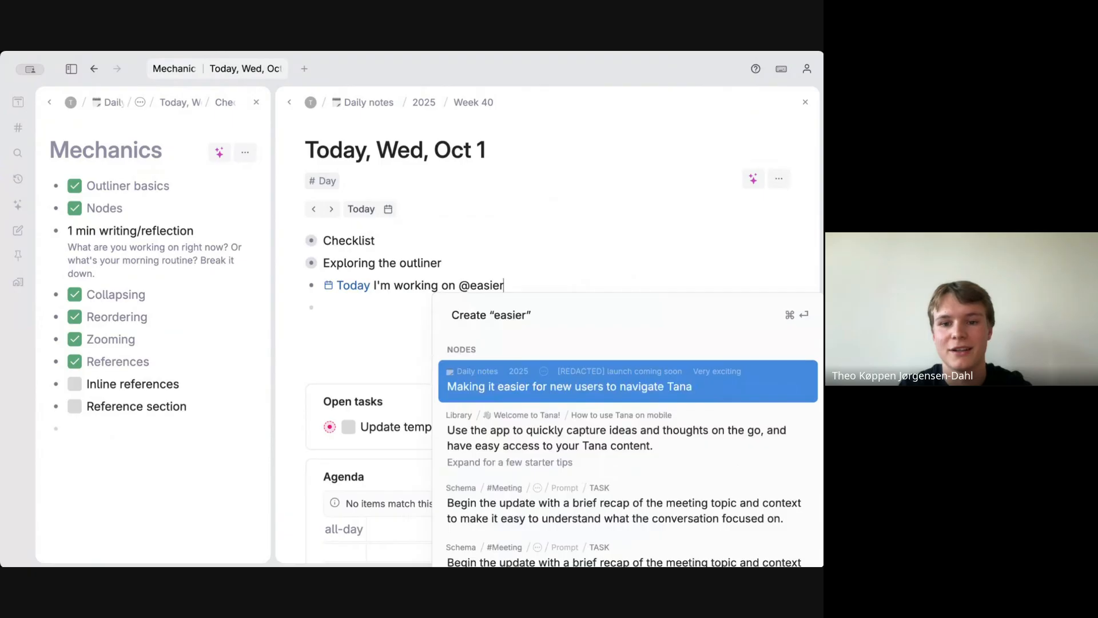
key("Return")
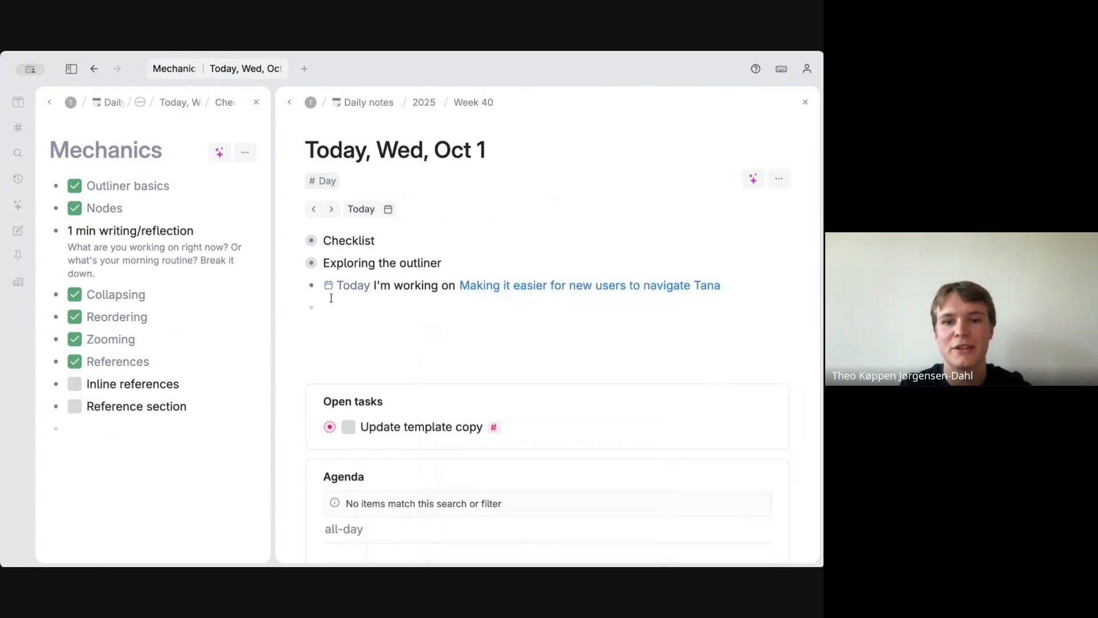
- Split the inline reference off into its own node after "I'm working on" and merge it back into the sentence
left_click(456, 285)
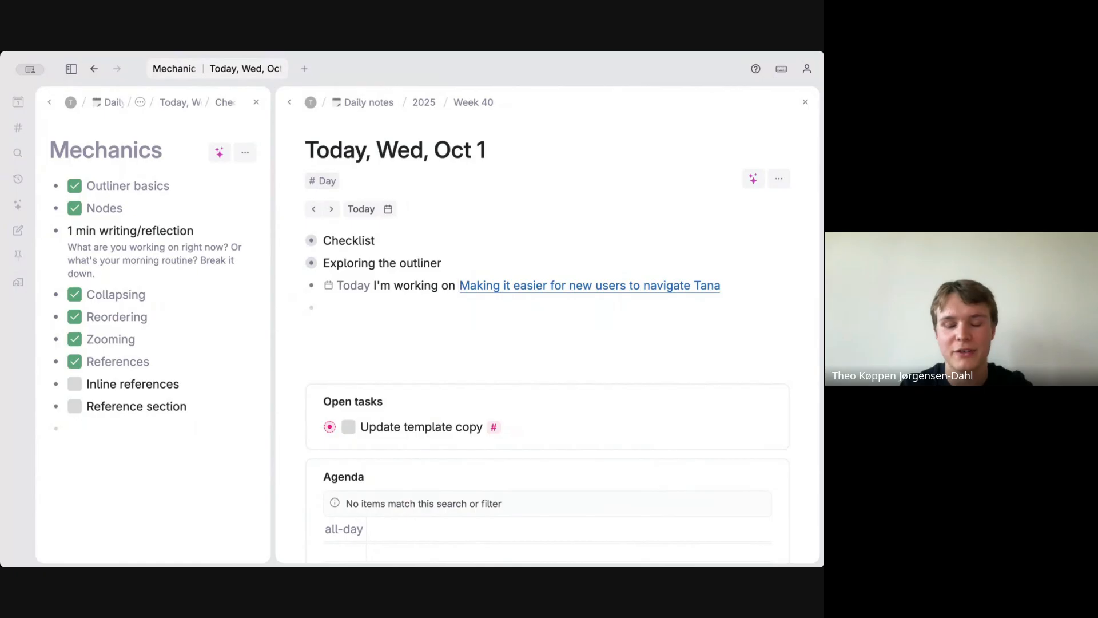
key("Return")
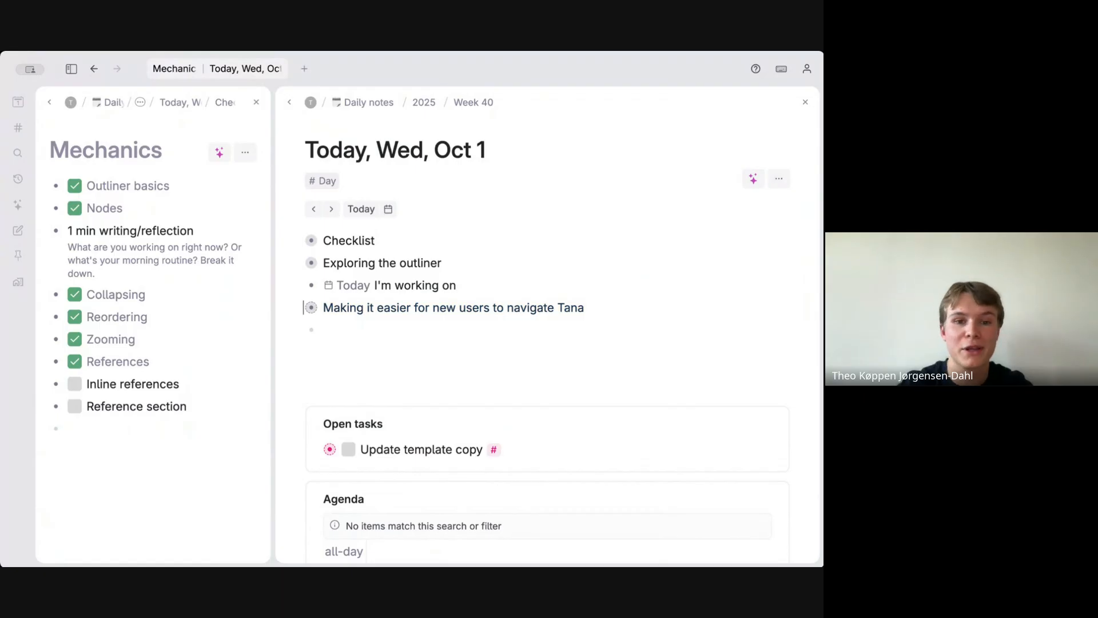
key("BackSpace")
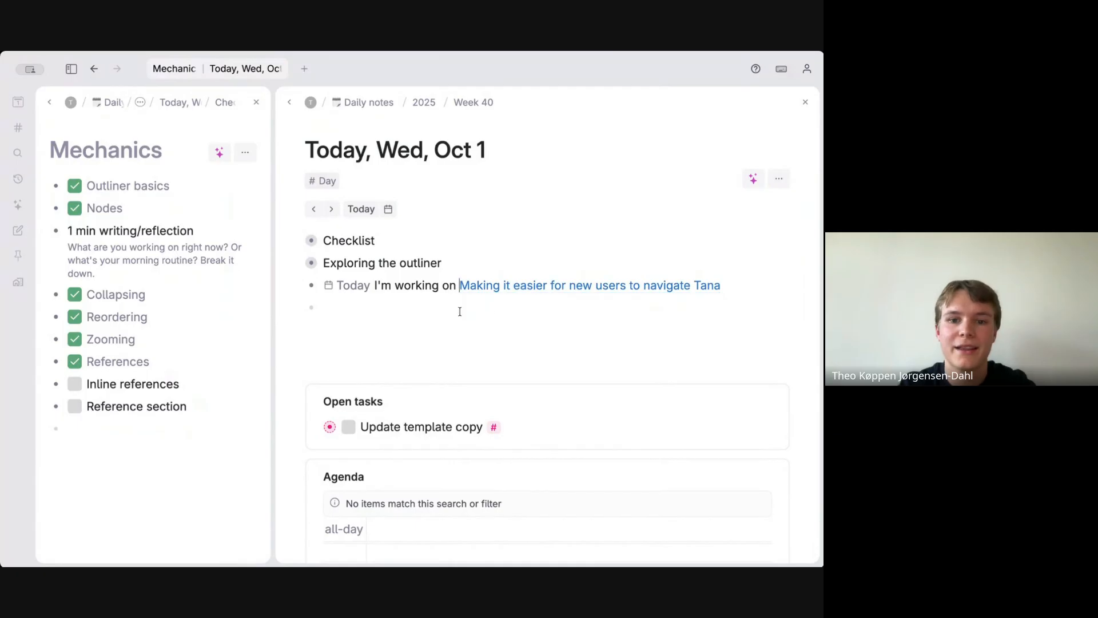
- Open the node behind the "Making it easier for new users to navigate Tana" inline reference and return to today's note
left_click(535, 284)
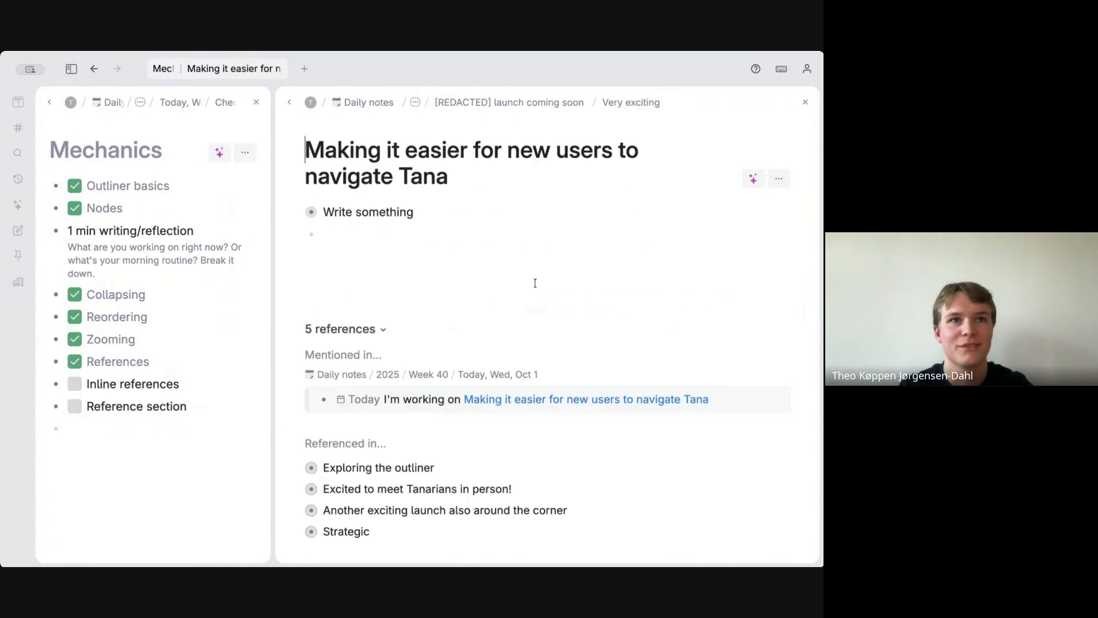
left_click(290, 102)
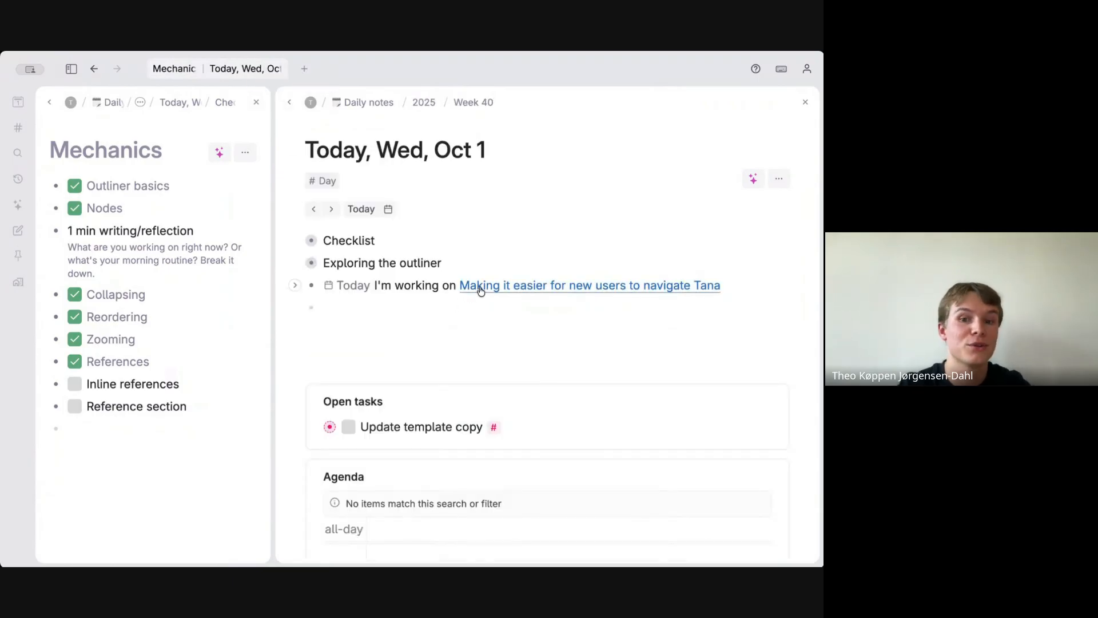
- Expand the "Making it easier for new users to navigate Tana" inline reference in place on today's note
right_click(508, 290)
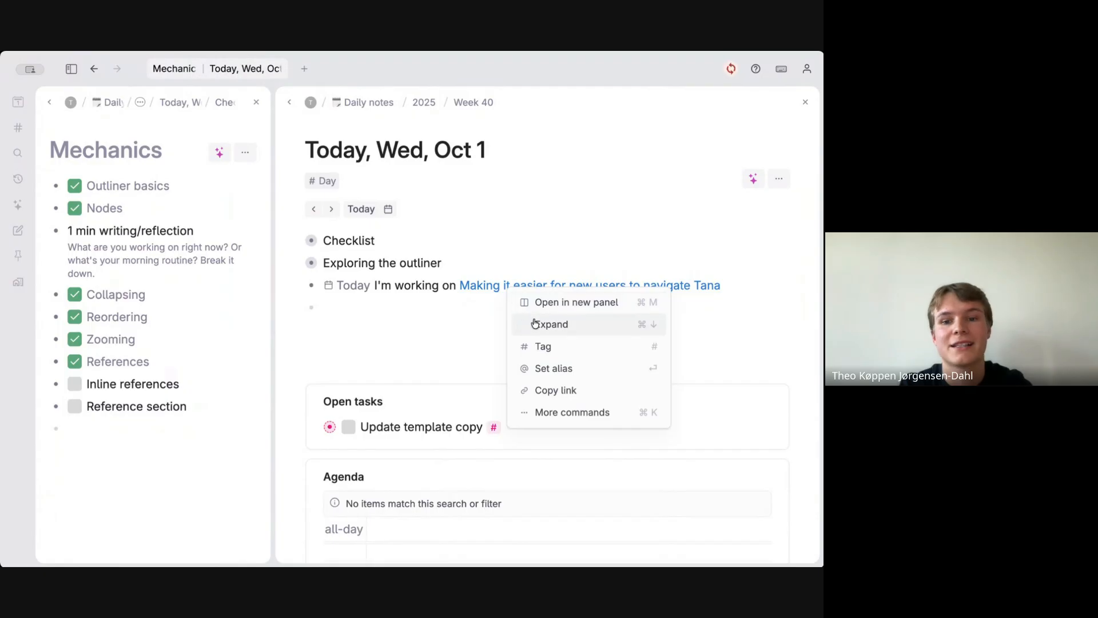
left_click(494, 292)
right_click(493, 292)
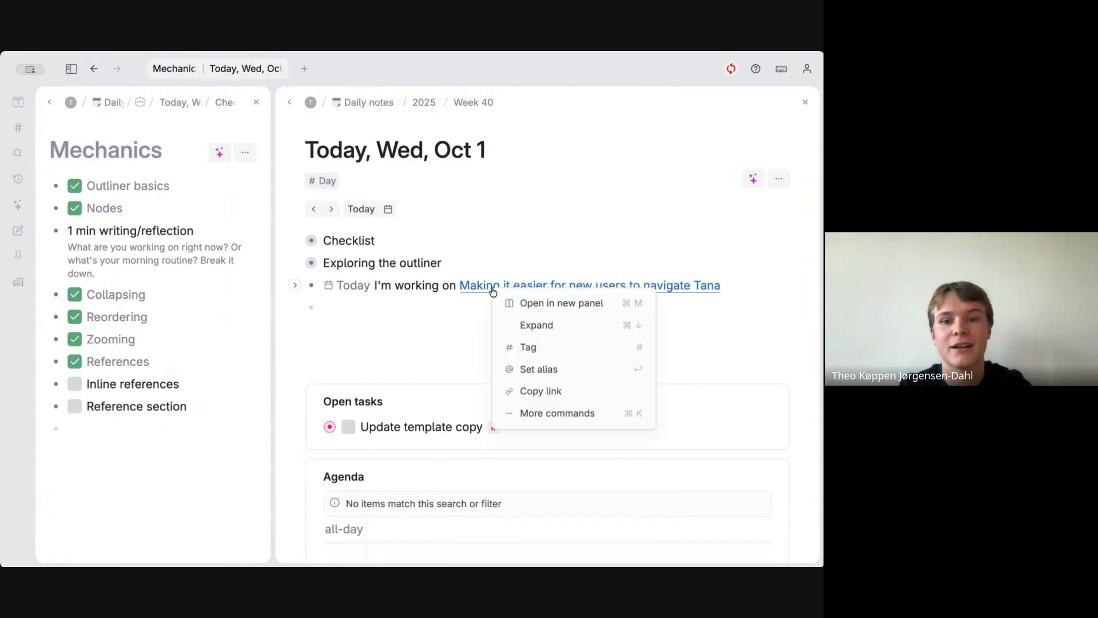
left_click(526, 323)
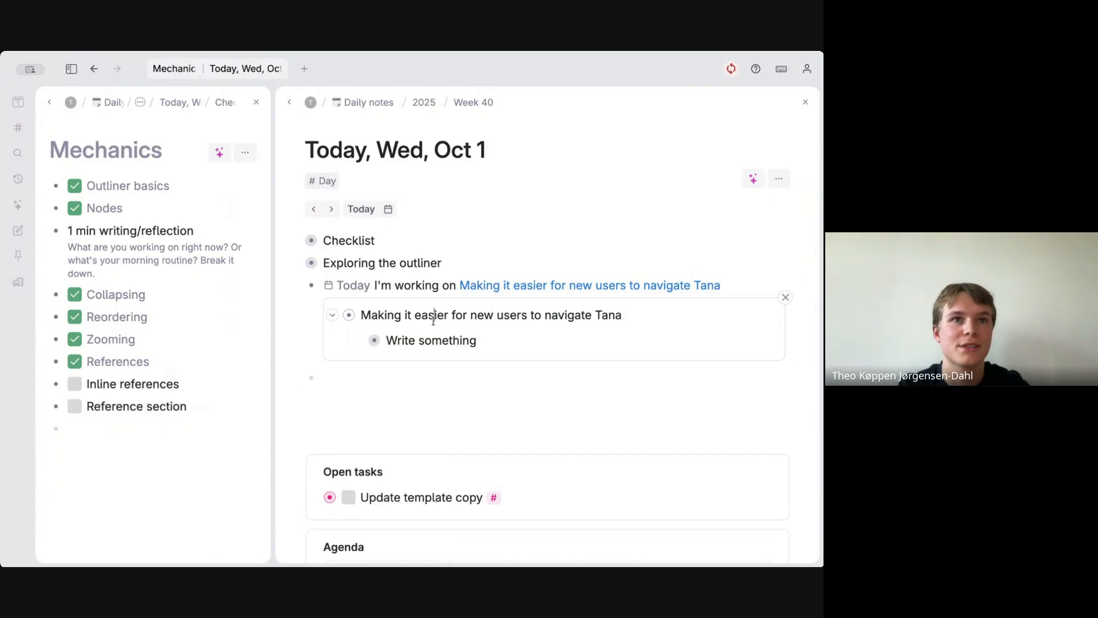
- Expand "Write something" inside the expanded inline reference and close the expanded view under the sentence
key("Down")
key("super+Down")
key("Down")
key("shift+Tab")
key("Up")
key("super+Up")
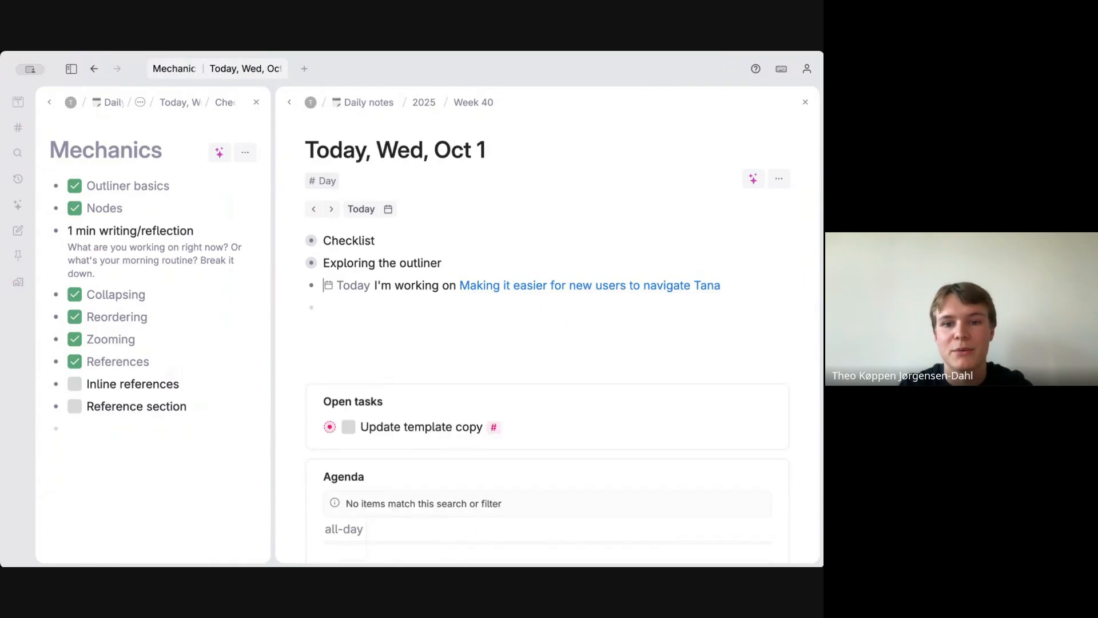
- Revisit the node behind the inline reference in today's note, return, and check off "Inline references" in the Mechanics checklist
left_click(523, 286)
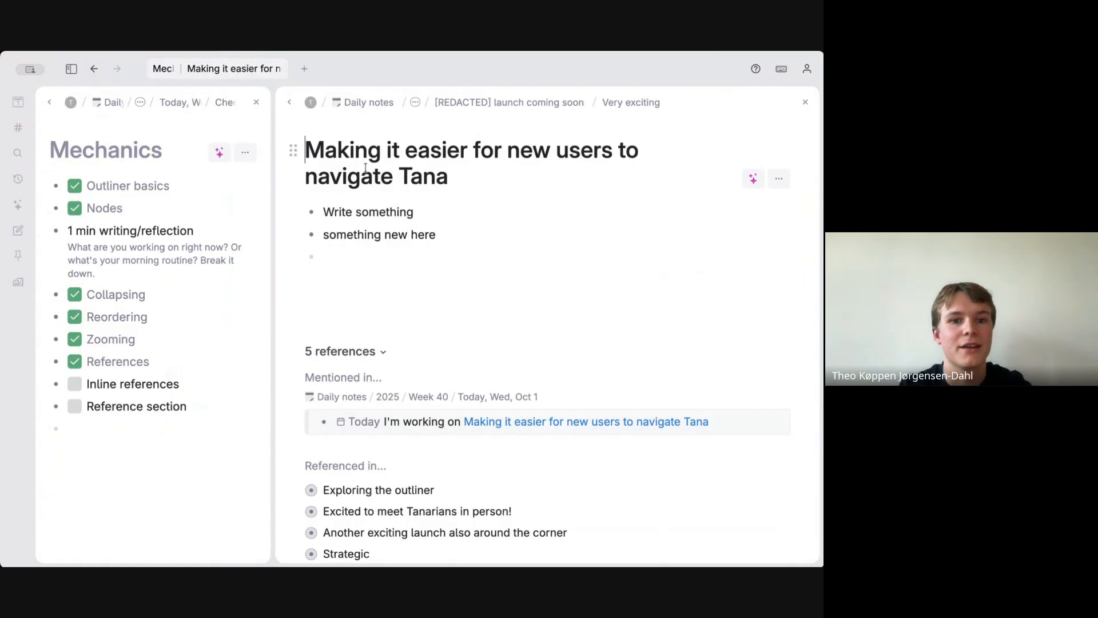
left_click(290, 103)
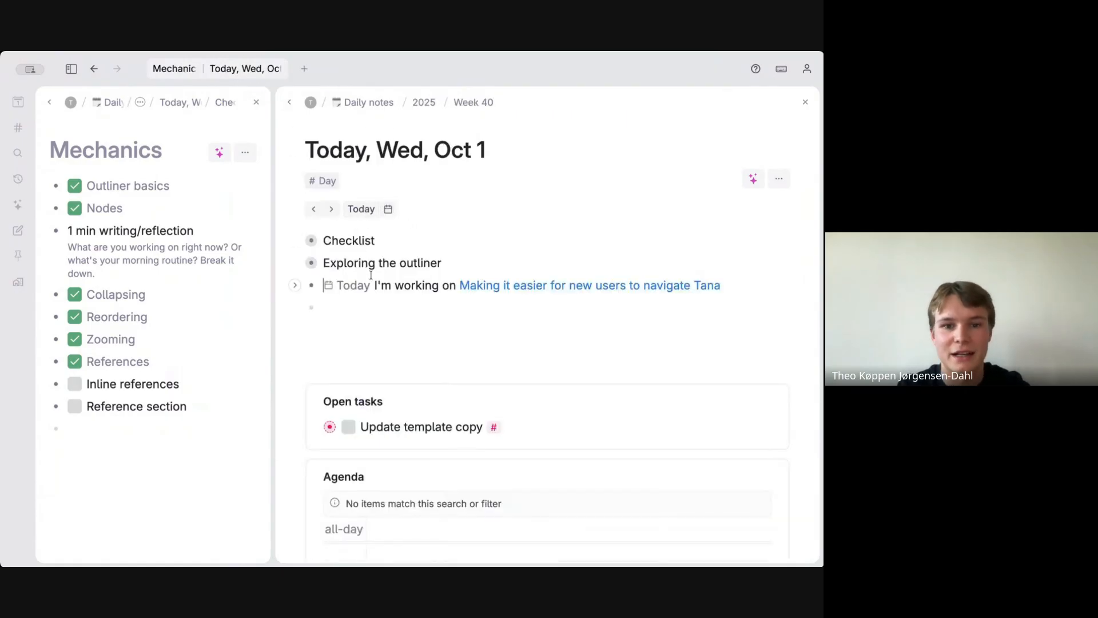
left_click(320, 287)
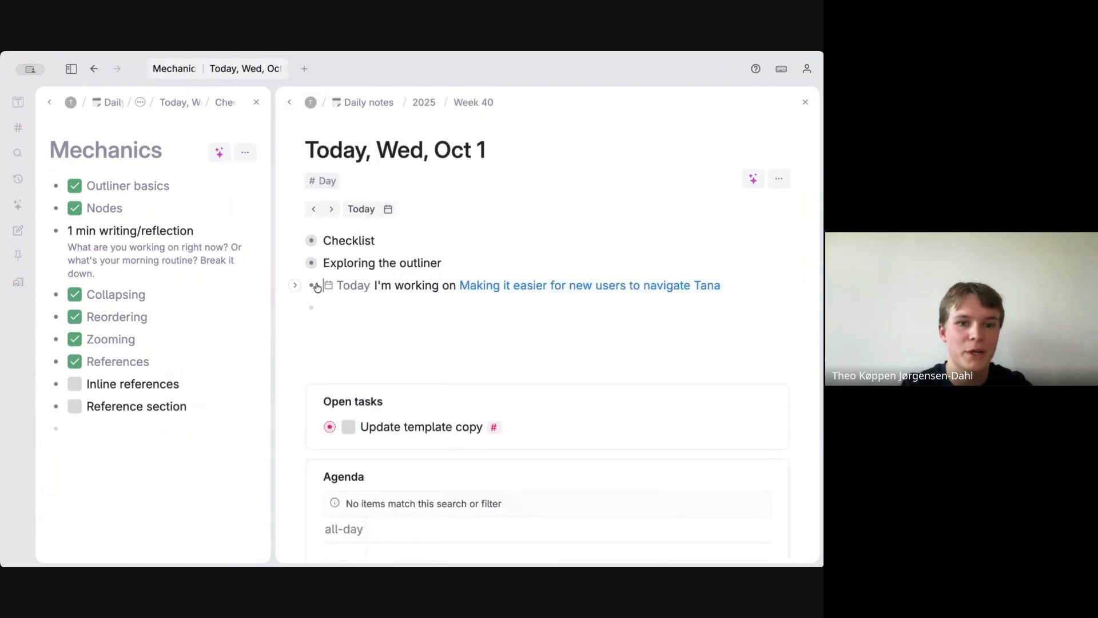
left_click(400, 285)
left_click(80, 387)
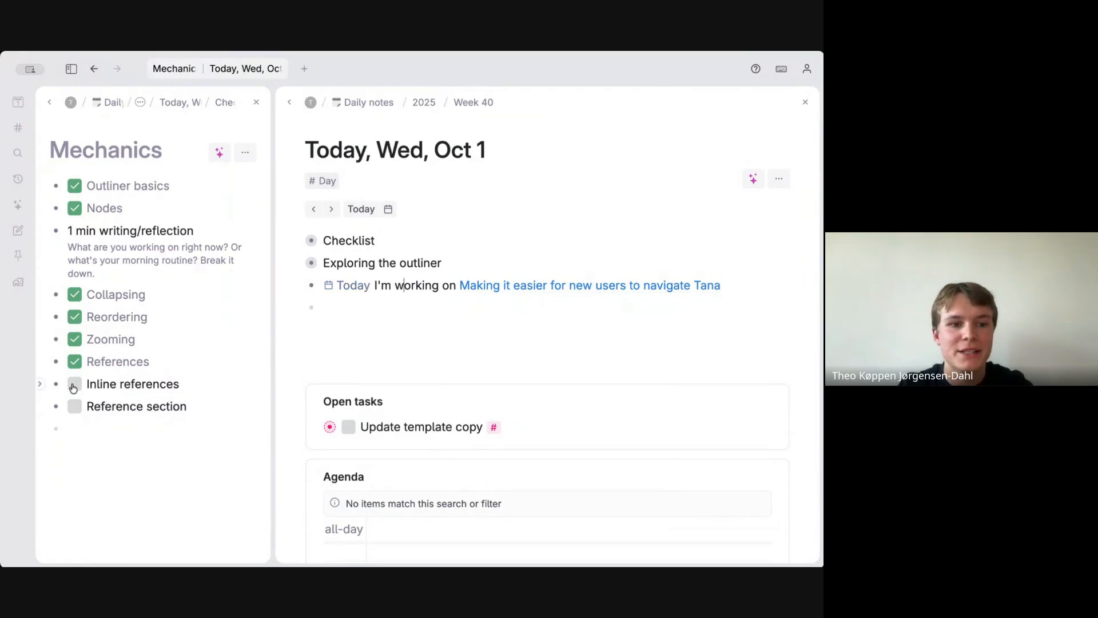
- Open the "Making it easier for new users to navigate Tana" node and expand, then collapse, "Exploring the outliner" in its references section
left_click(483, 291)
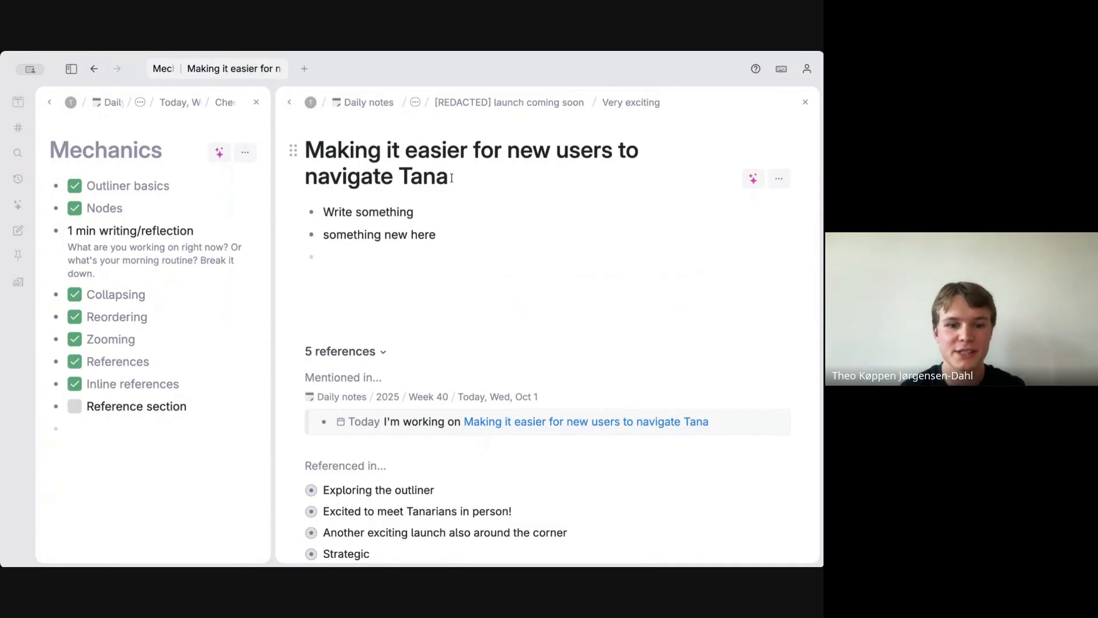
scroll(456, 318, "down", 3)
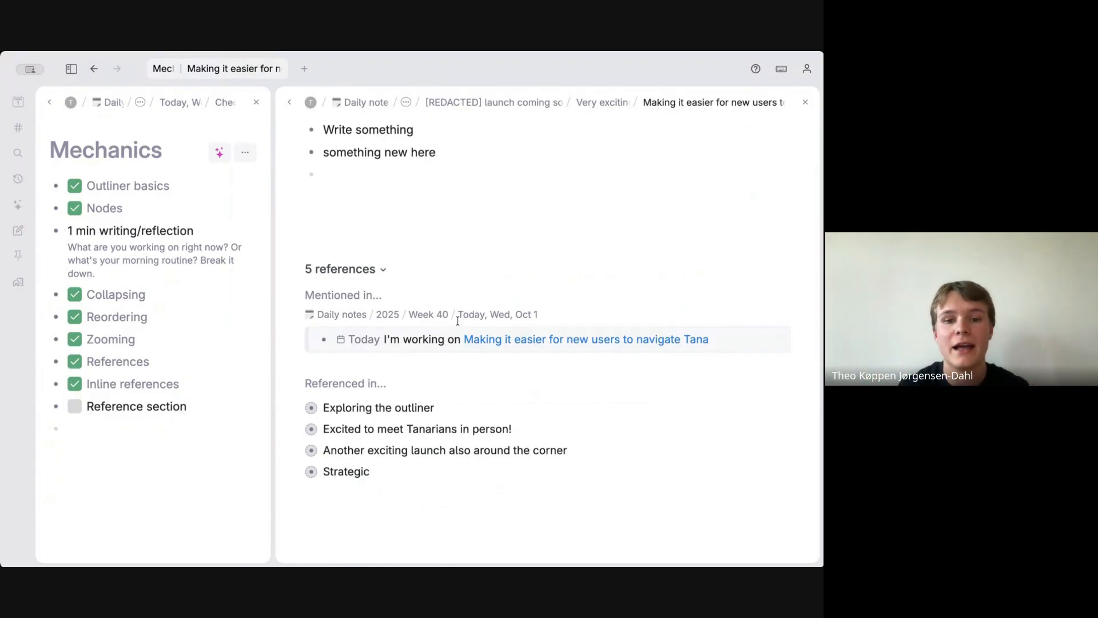
left_click(297, 408)
scroll(343, 446, "down", 1)
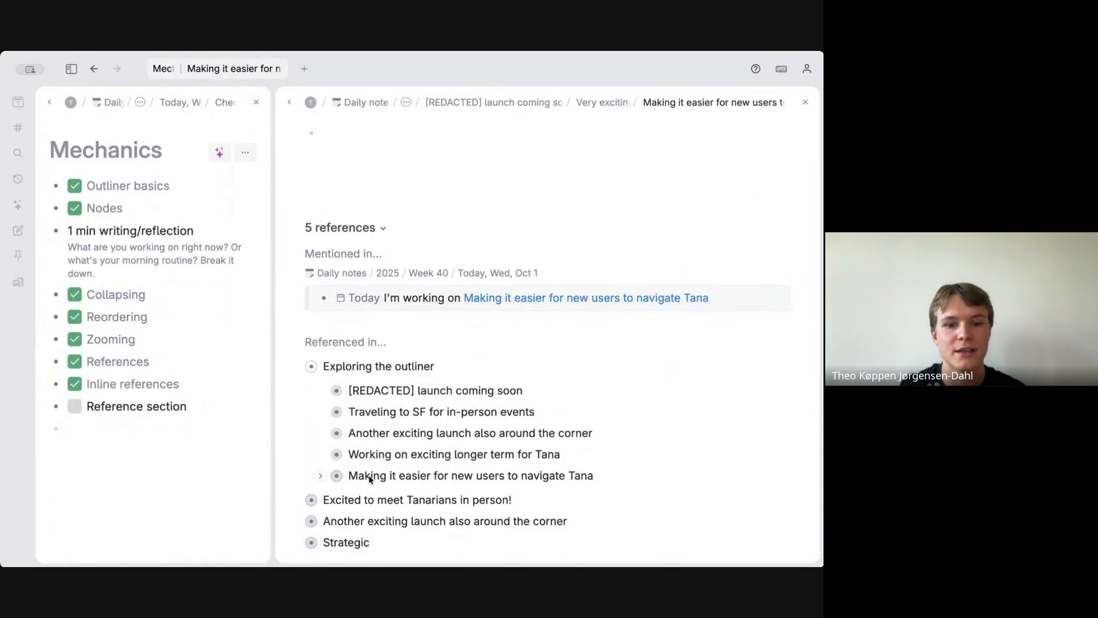
left_click(295, 366)
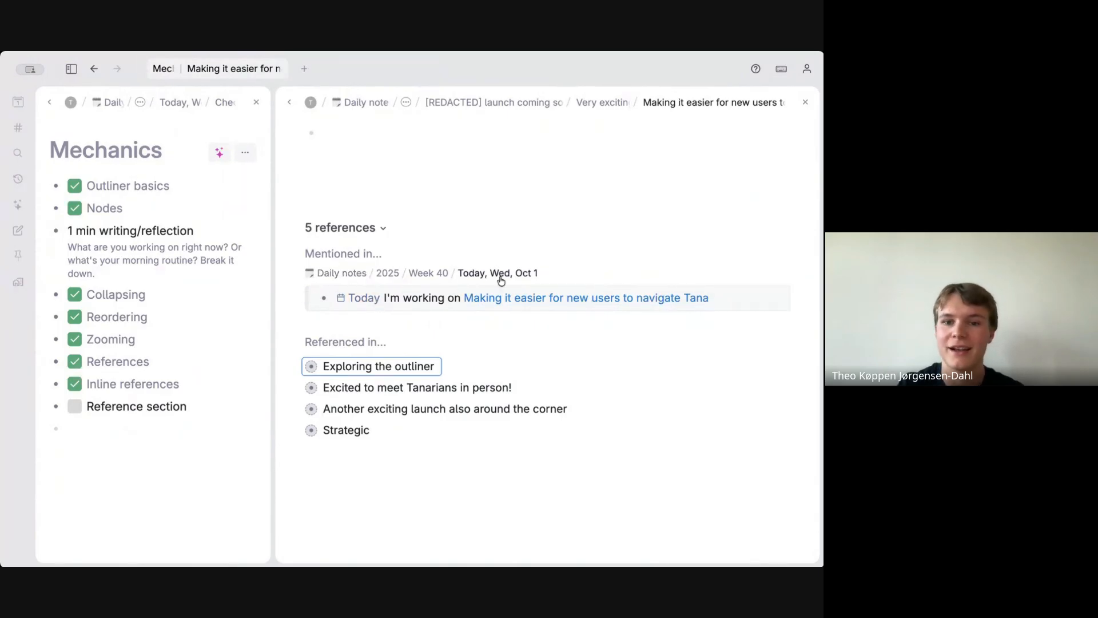
- Check off "Reference section" in the Mechanics checklist and return to the empty line in today's note
scroll(383, 257, "up", 3)
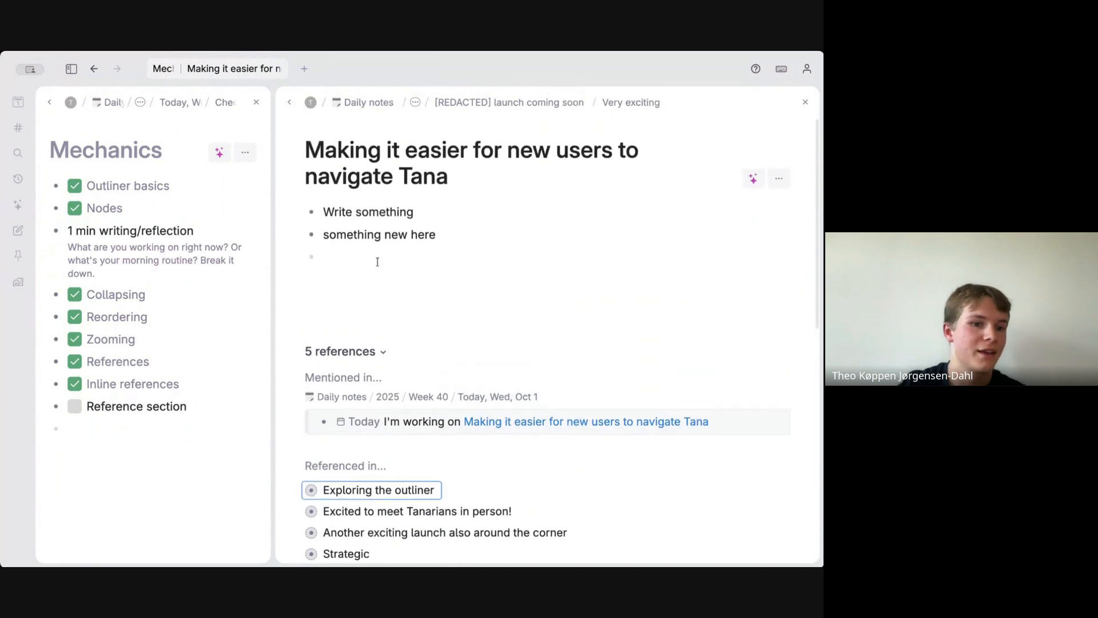
left_click(75, 407)
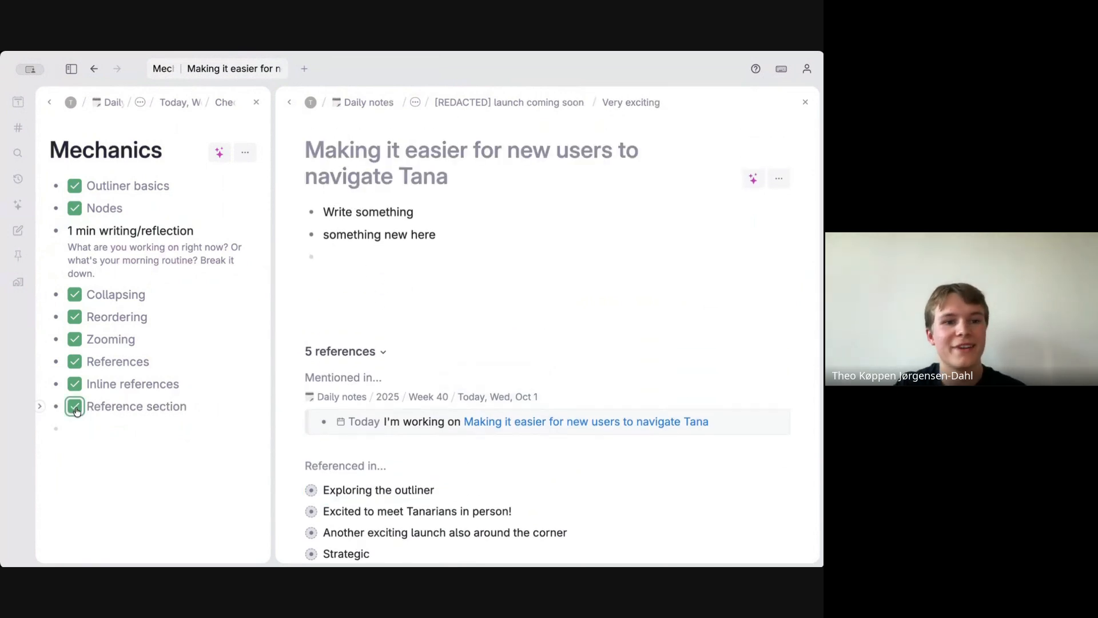
left_click(337, 263)
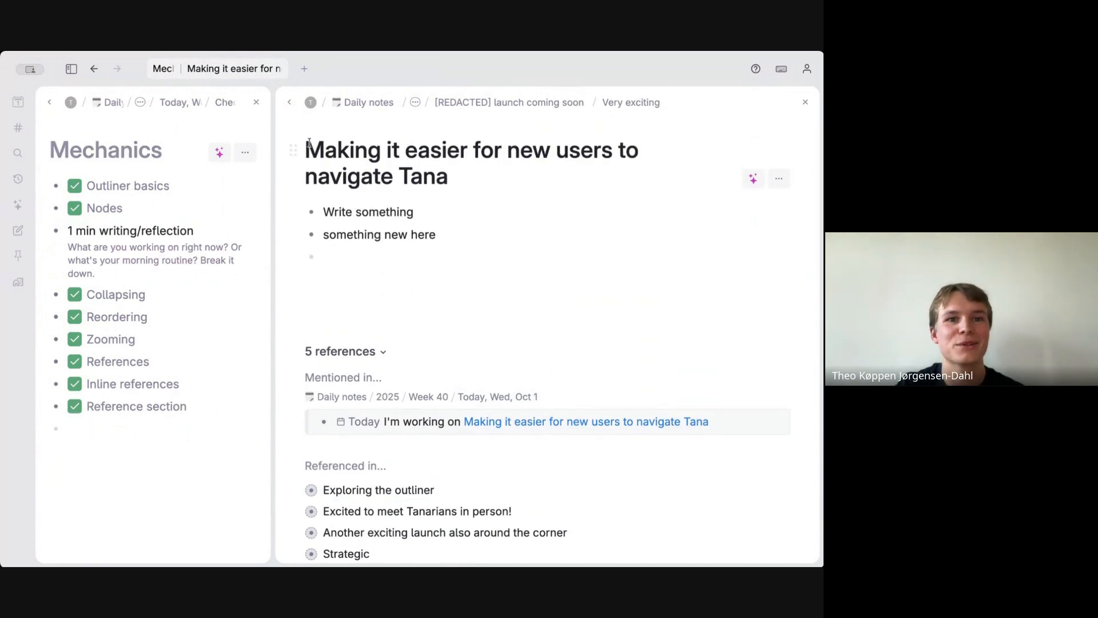
left_click(290, 102)
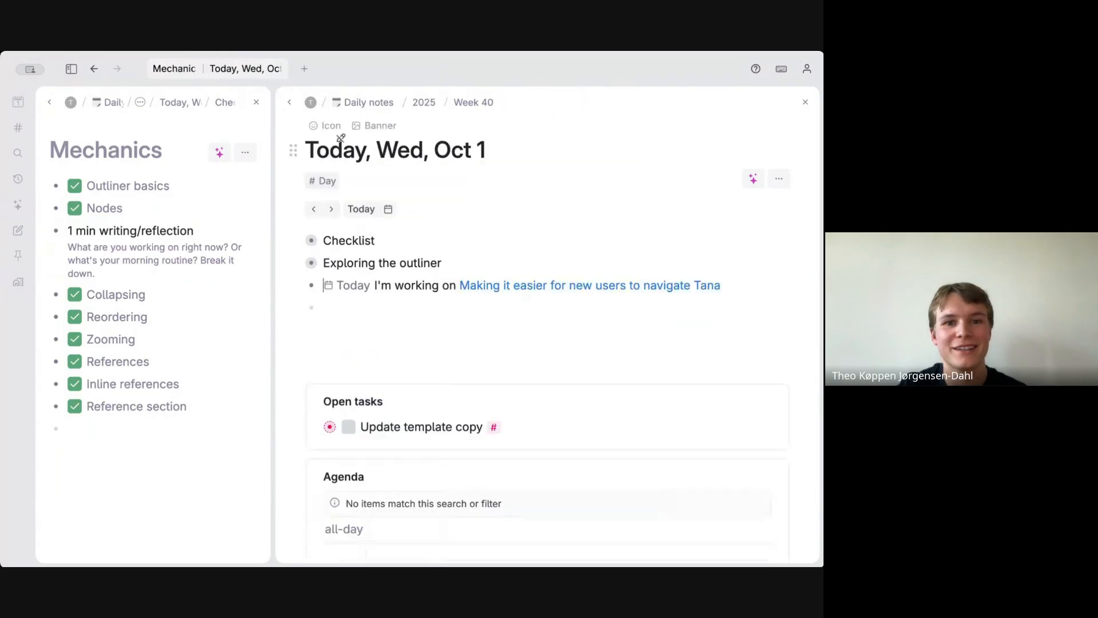
left_click(329, 306)
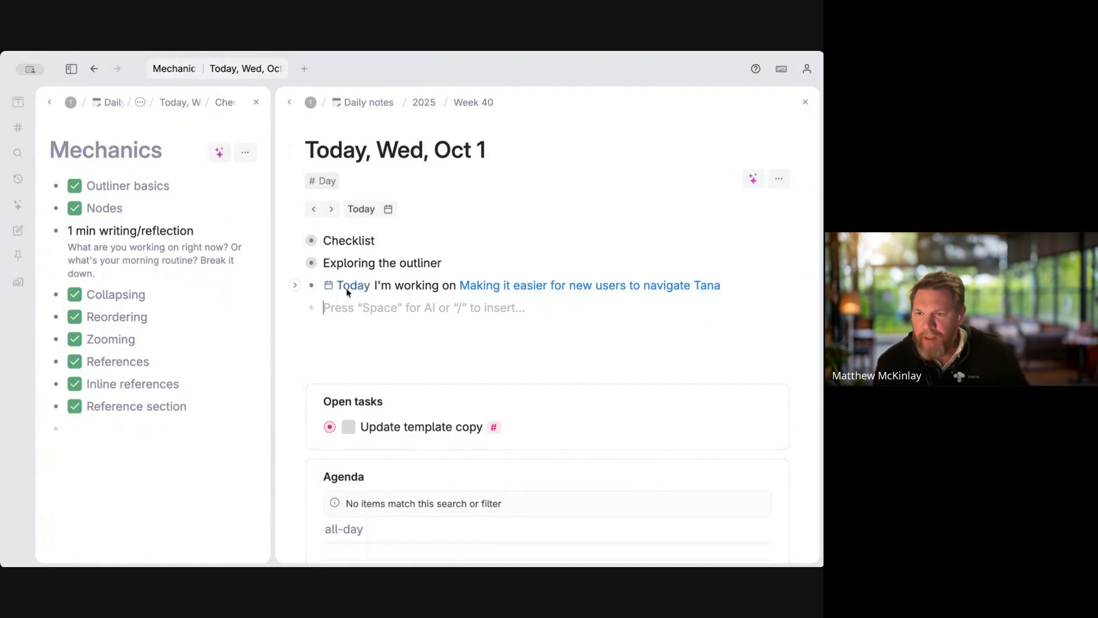
- Open the "Exploring the outliner" node and collapse its four expanded top-level nodes, from "[REDACTED] launch coming soon" to "Working on exciting longer term for Tana"
left_click(311, 262)
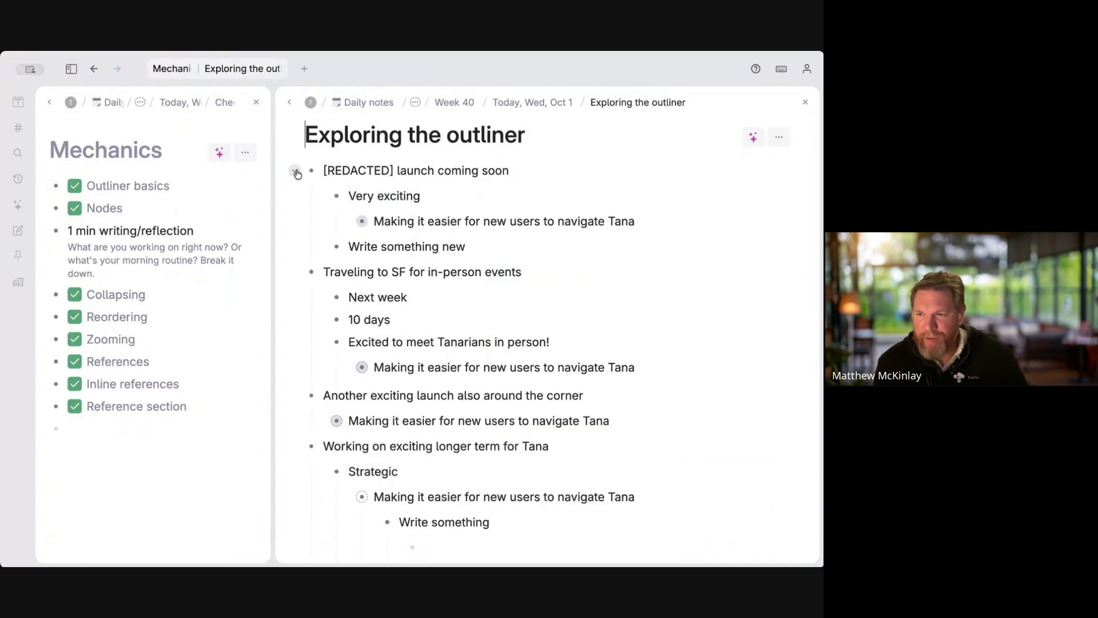
left_click(295, 171)
left_click(295, 193)
left_click(295, 215)
left_click(295, 237)
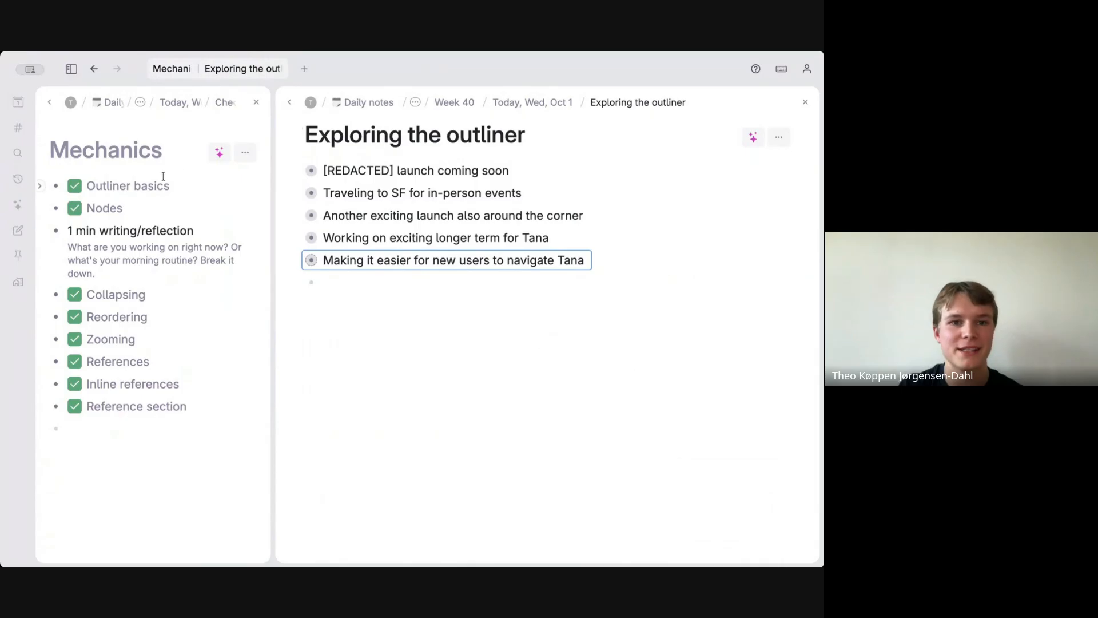
scroll(321, 146, "up", 1)
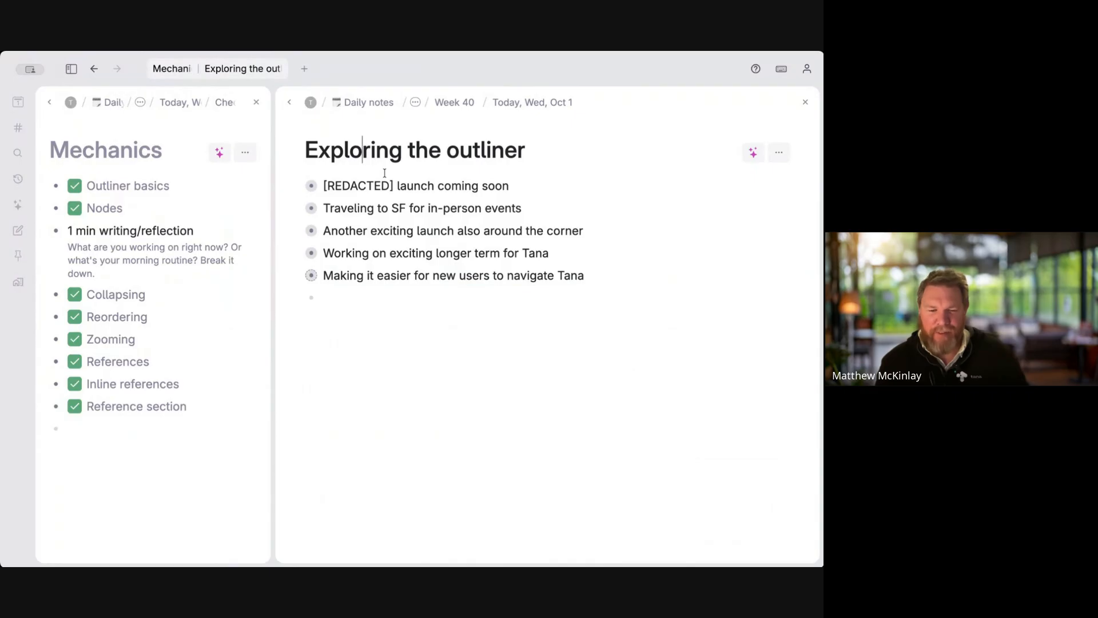
- Open "[REDACTED] launch coming soon" in a new tab, go up to its parent node there, and close that tab
left_click(312, 186, "super")
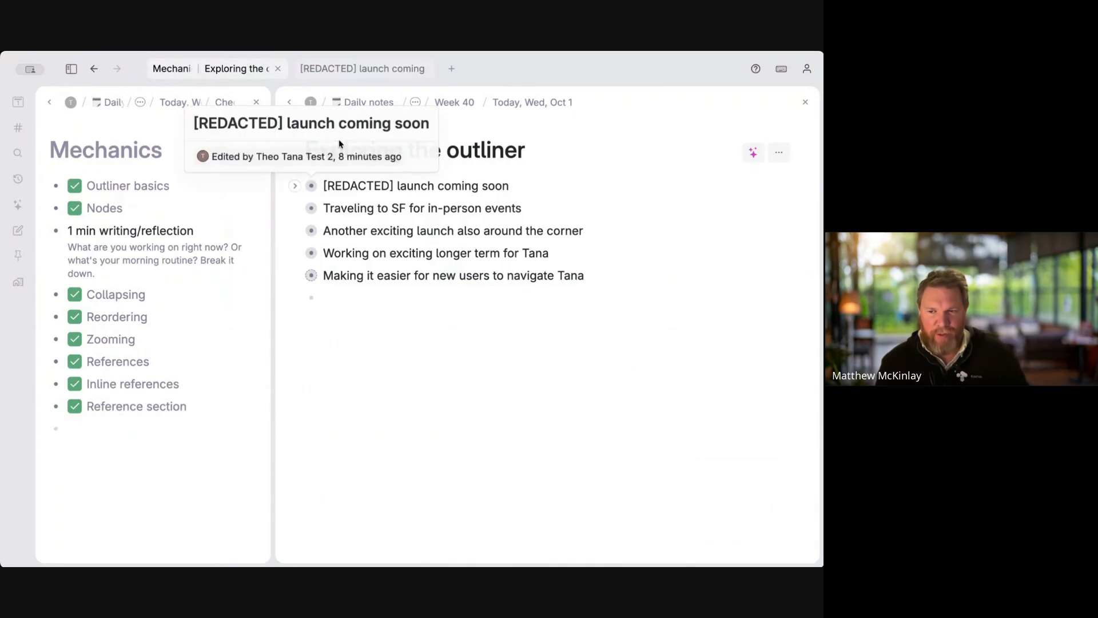
left_click(385, 69)
left_click(290, 101)
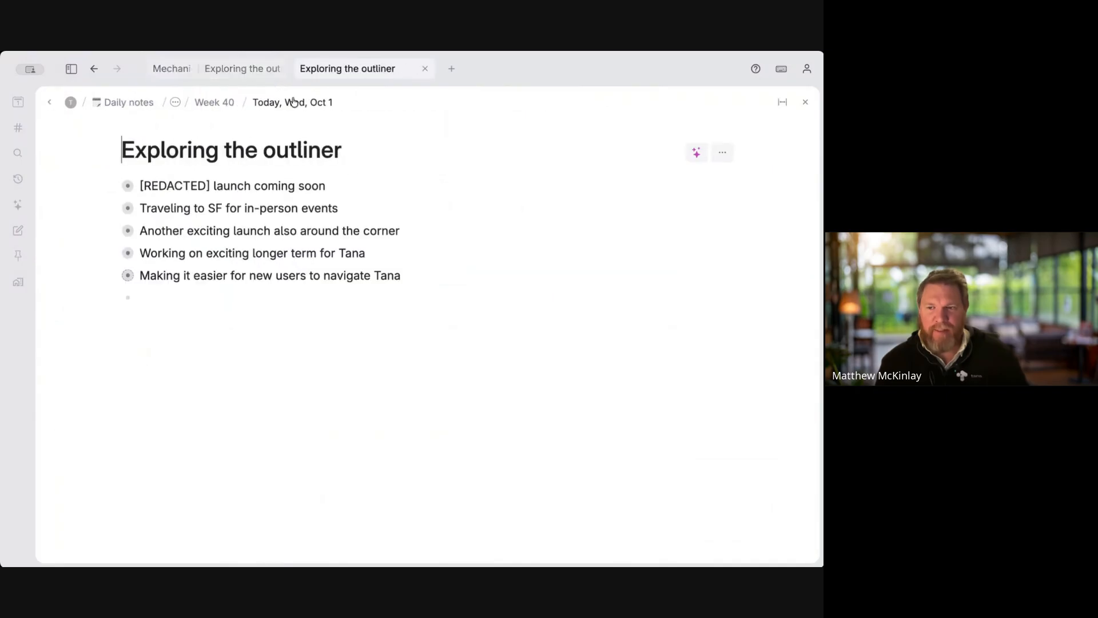
left_click(214, 73)
left_click(424, 70)
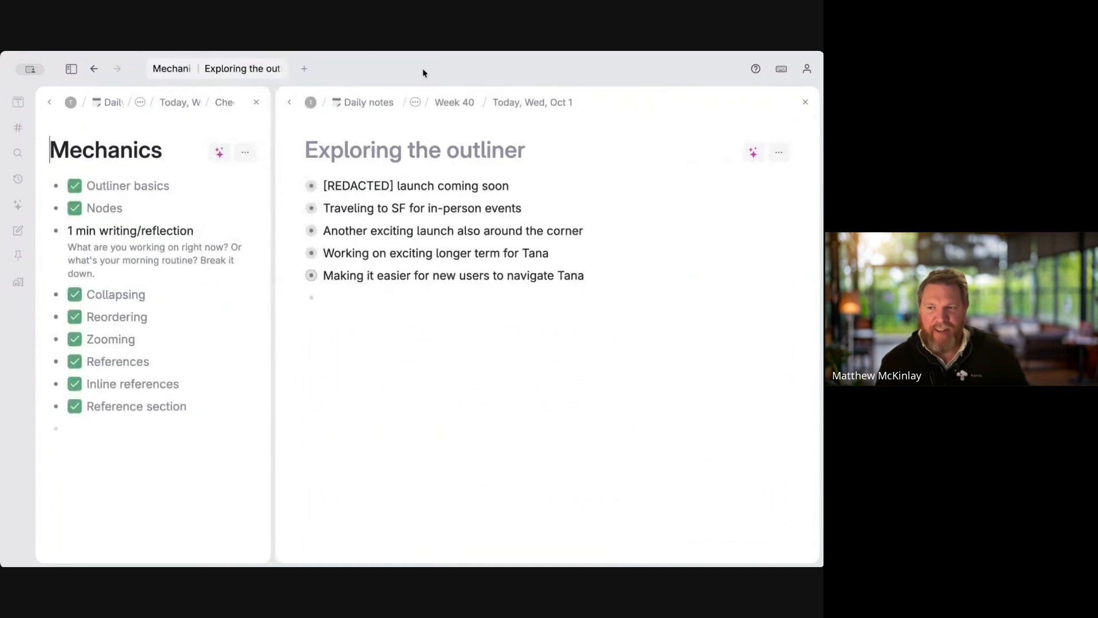
left_click(402, 164)
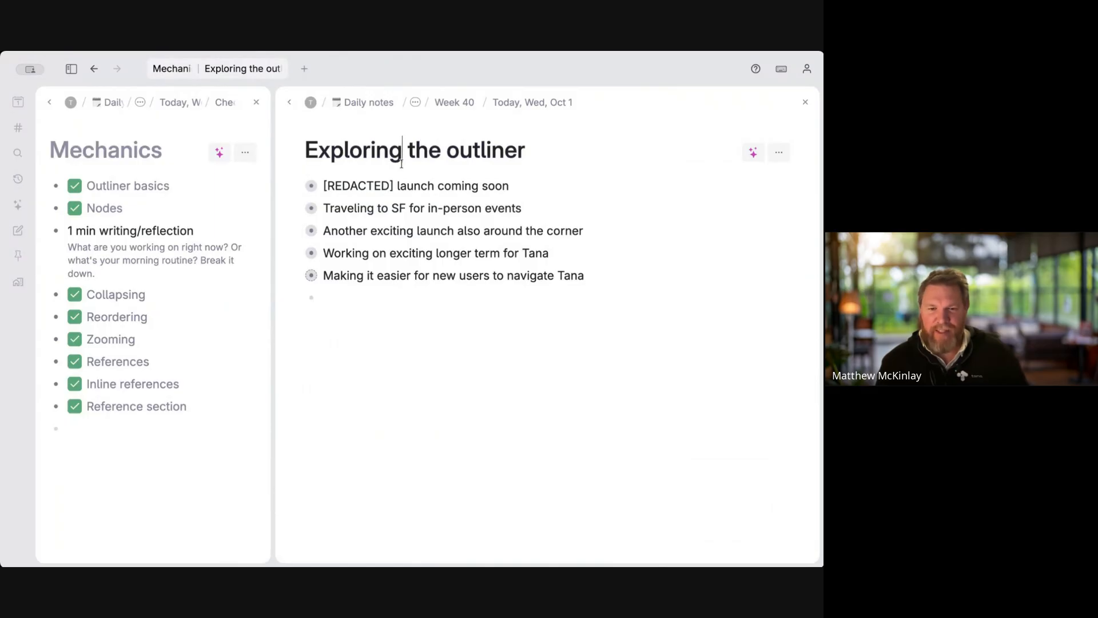